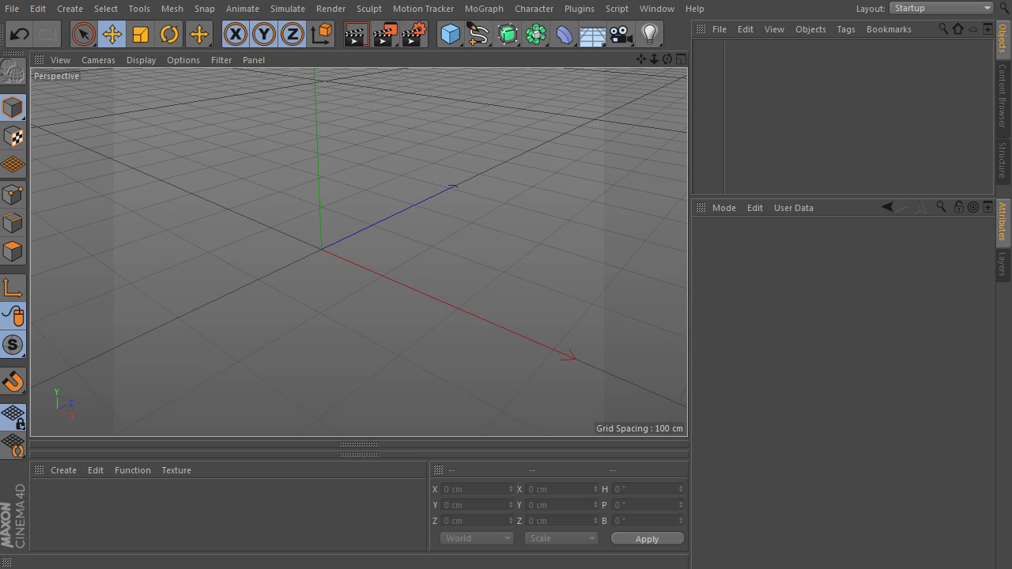
Step: Load the Simple Pavement - Brick Wall preset from the Pavement - Modular library into the scene and return to the object list
click(1003, 103)
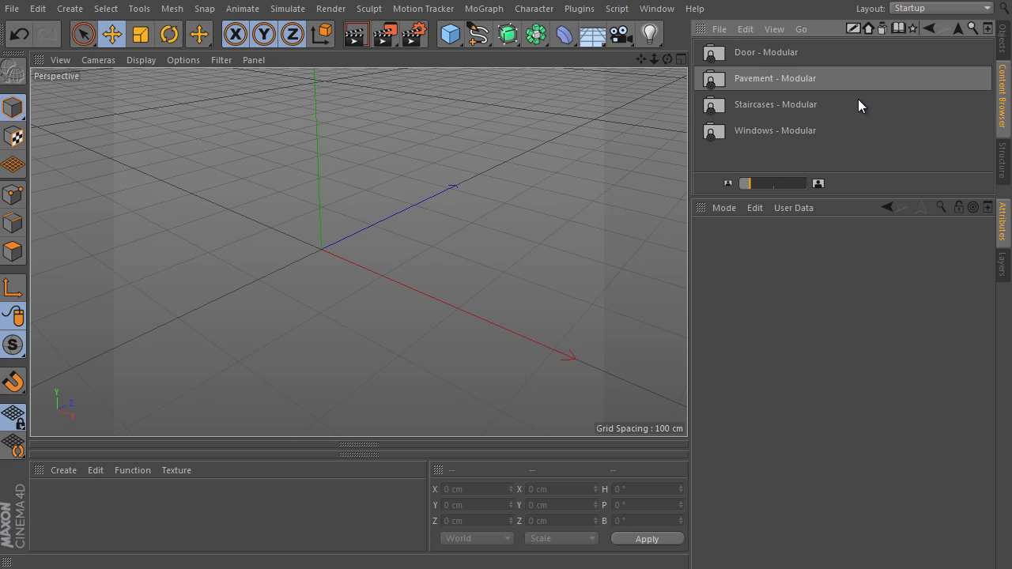
double_click(810, 79)
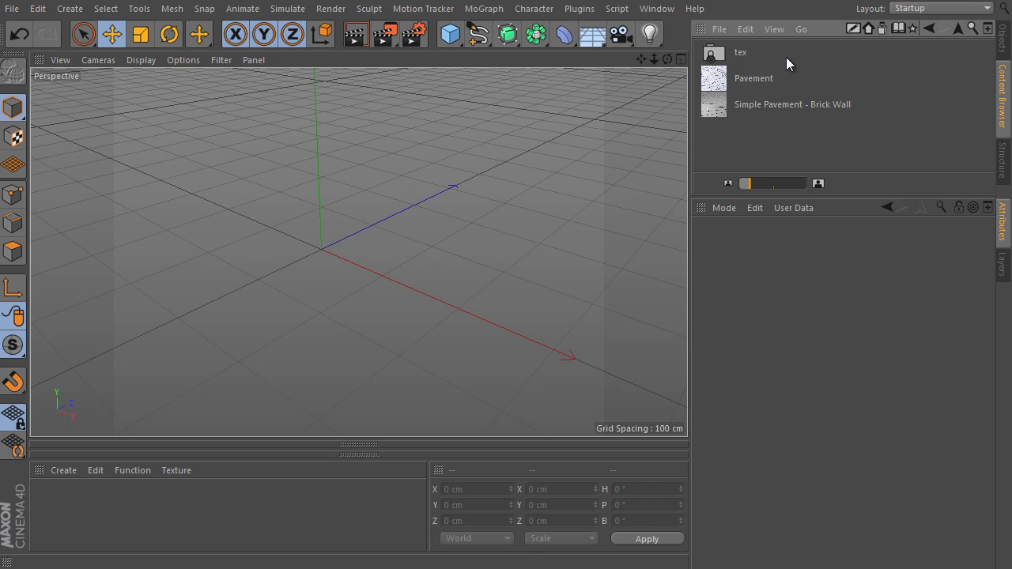
double_click(718, 106)
click(1003, 35)
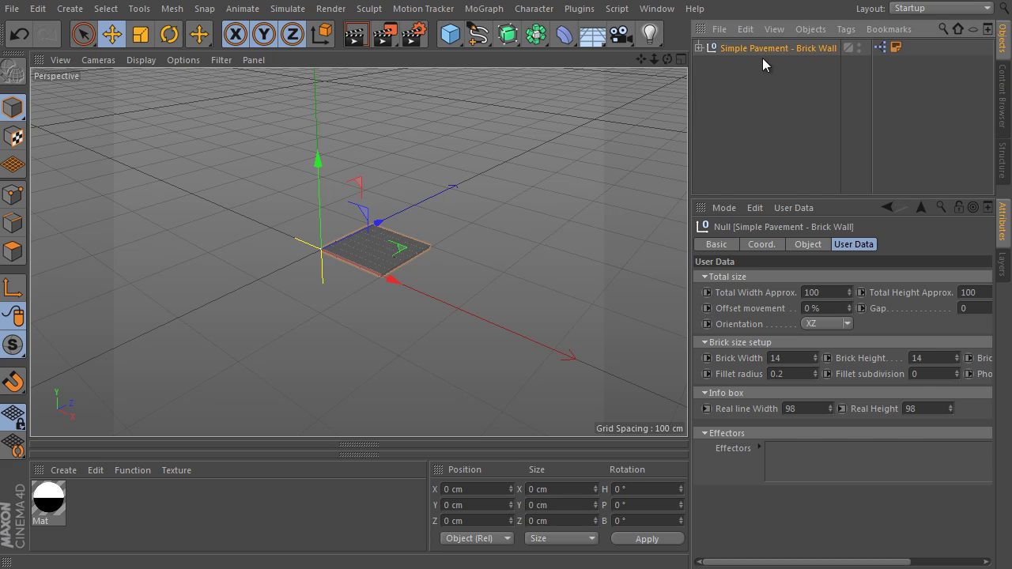
Step: Examine the Cloner, Shader and Group objects inside the Simple Pavement - Brick Wall hierarchy, then reselect its parent null
click(699, 48)
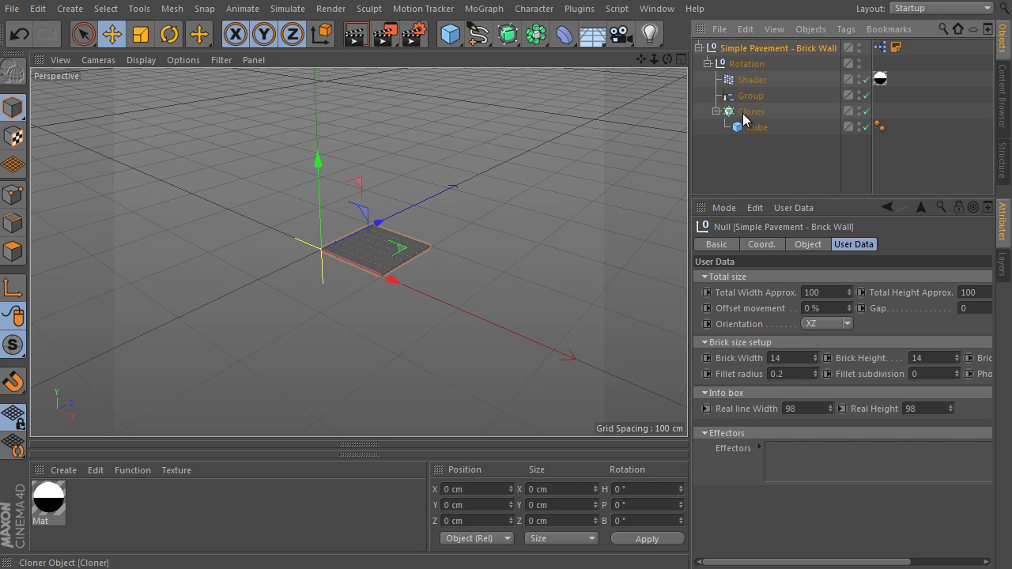
click(743, 113)
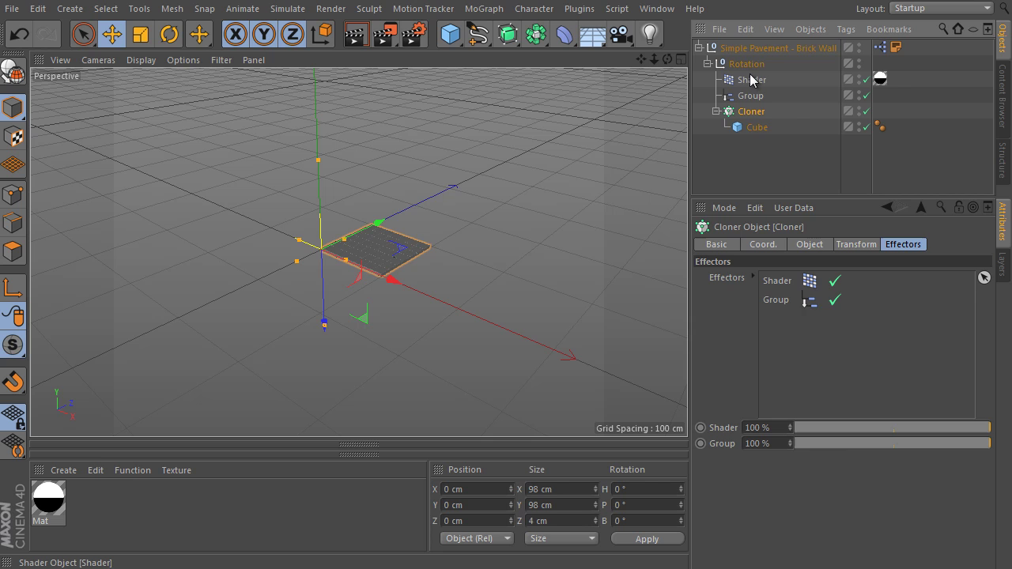
click(752, 80)
click(755, 96)
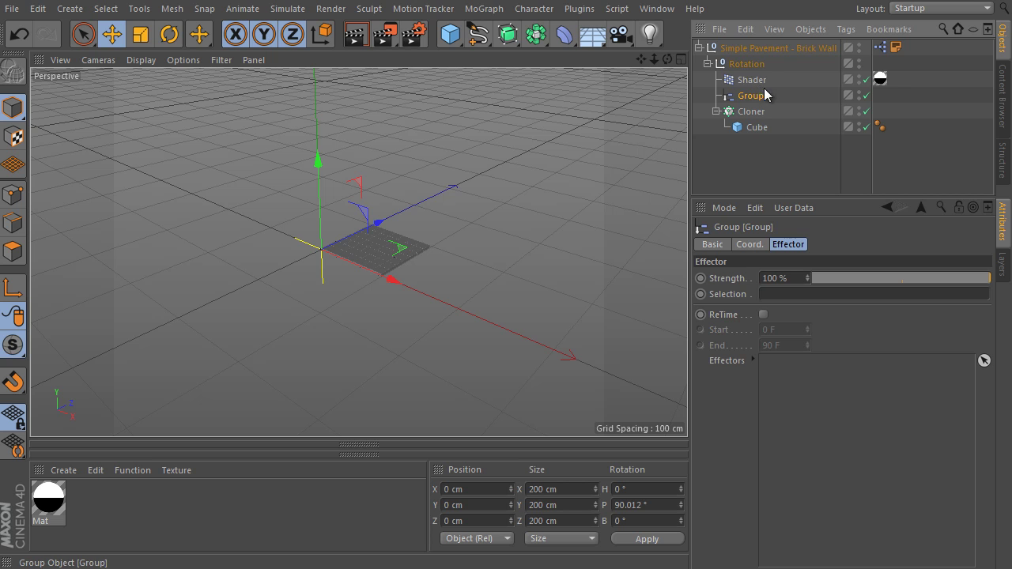
click(752, 80)
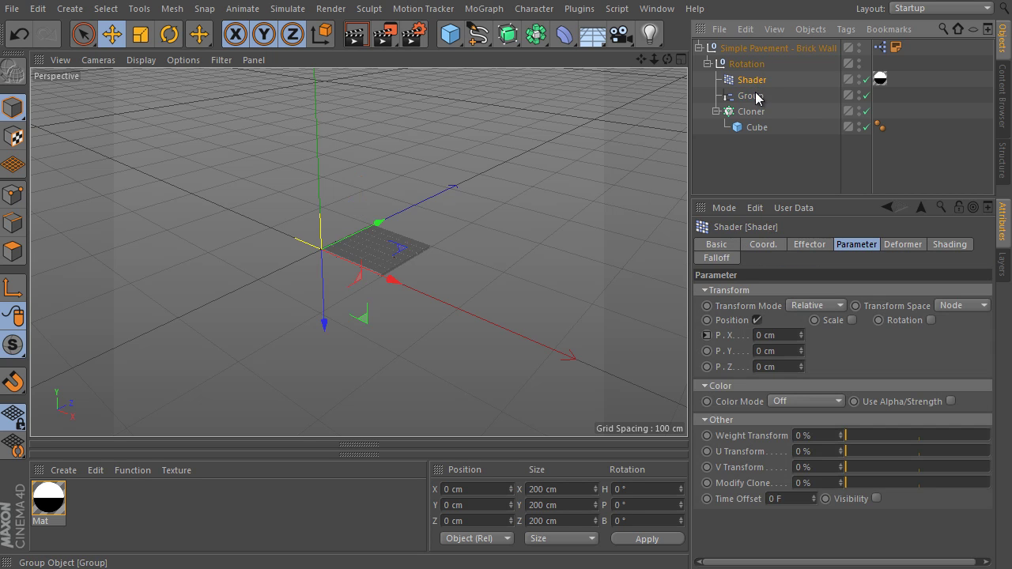
click(698, 48)
click(745, 49)
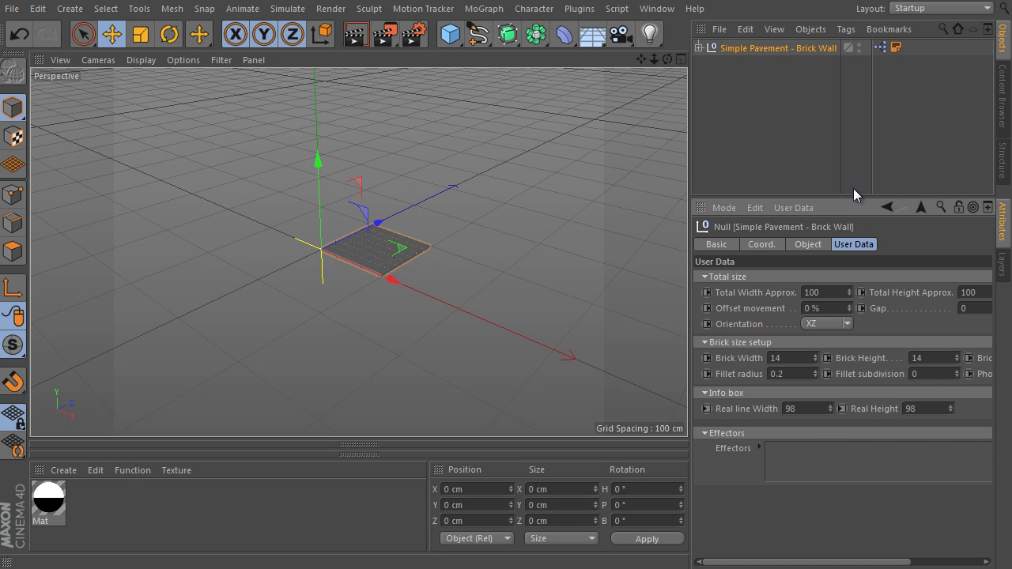
Step: Enlarge the attributes area, check the Shader effector's parameters again, and bring back the parent null's user data
drag(852, 196, 854, 124)
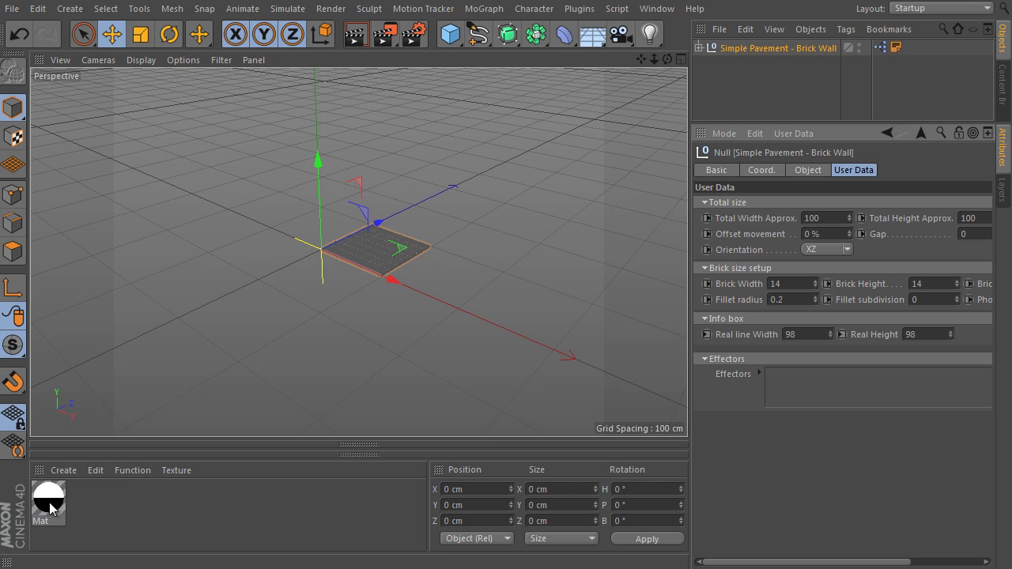
click(699, 48)
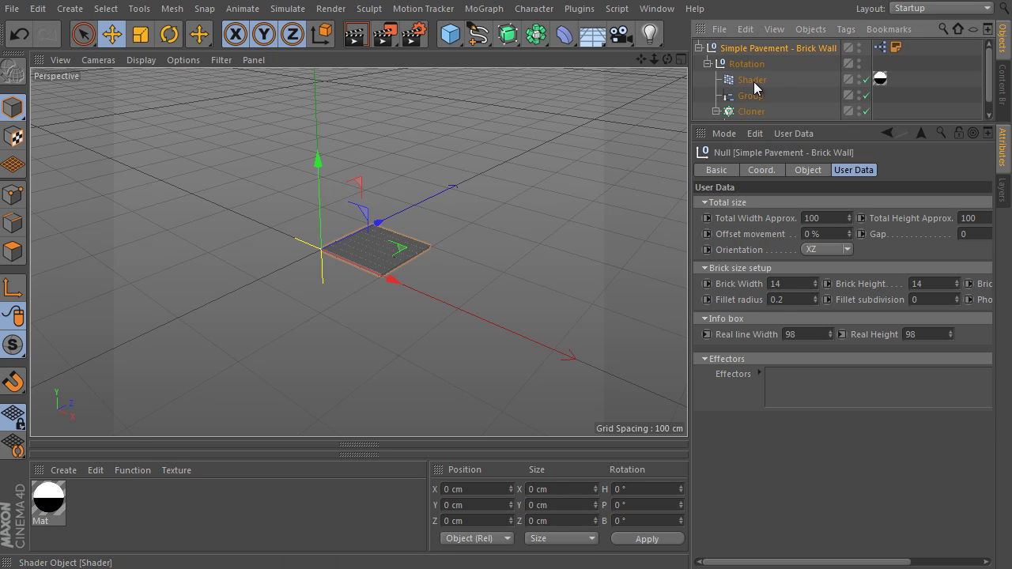
click(750, 82)
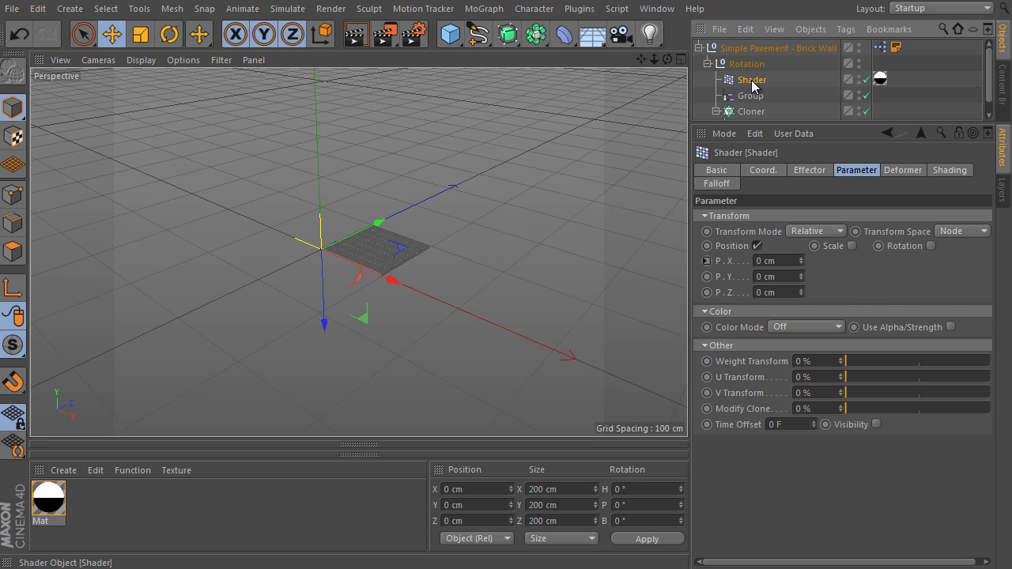
click(762, 50)
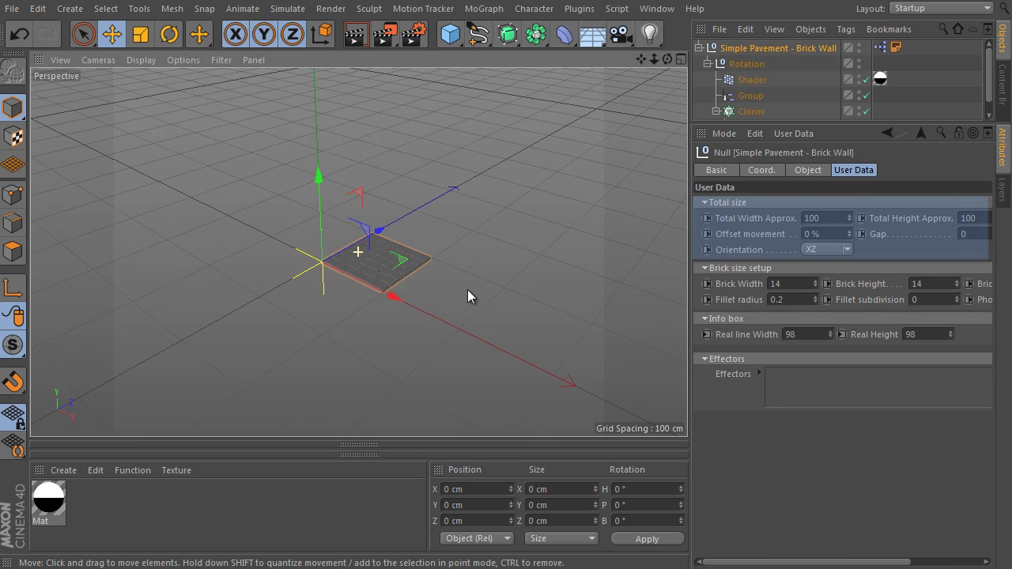
Step: Raise the pavement's offset movement to 113 % so alternate brick rows are staggered
alt+drag(467, 290, 458, 306)
alt+right_drag(458, 306, 472, 294)
alt+middle_drag(472, 293, 479, 281)
alt+drag(479, 281, 451, 343)
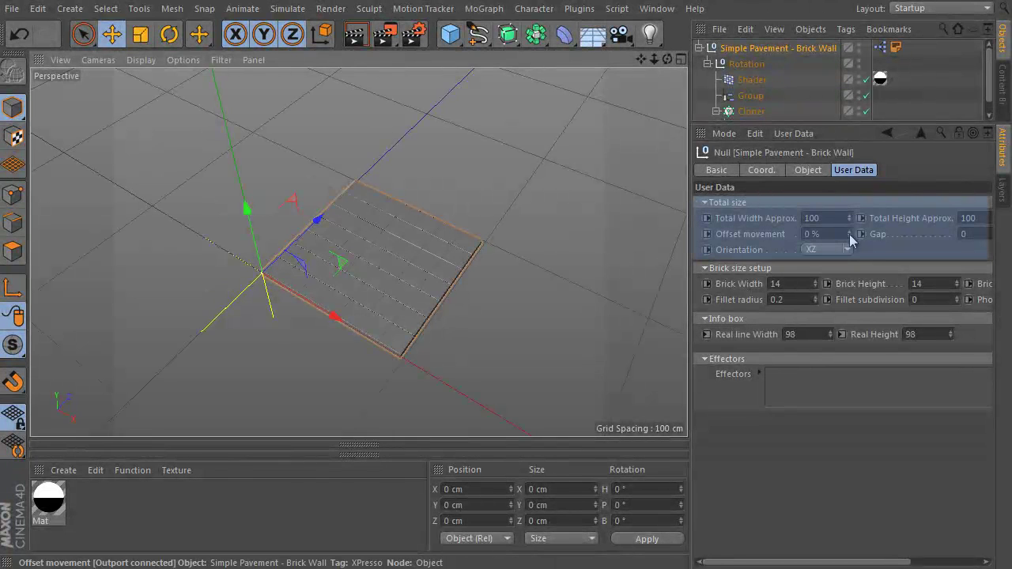
drag(850, 235, 859, 97)
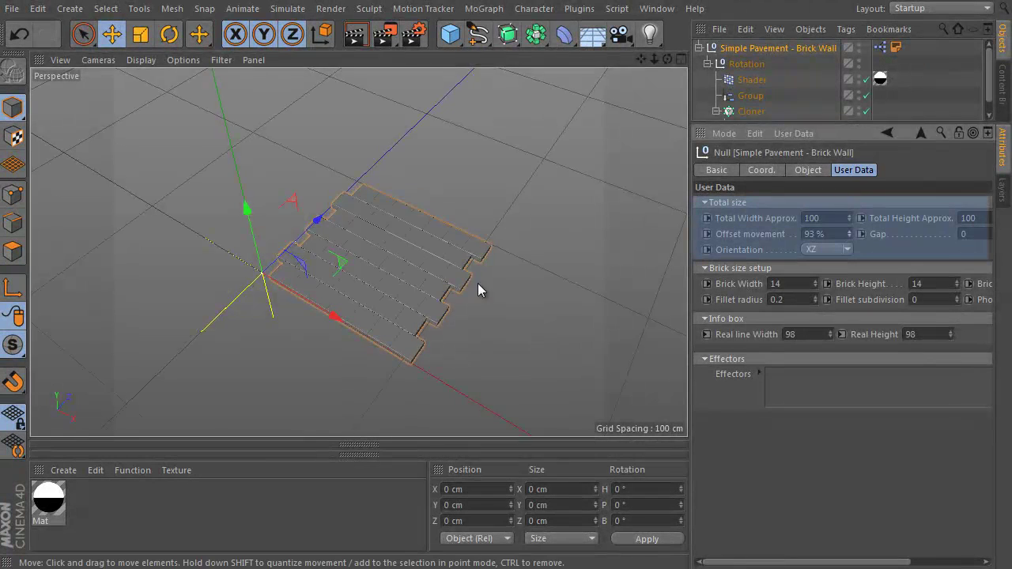
mouse_move(480, 287)
alt+mouse_down()
mouse_move(459, 287)
mouse_move(463, 231)
alt+mouse_up()
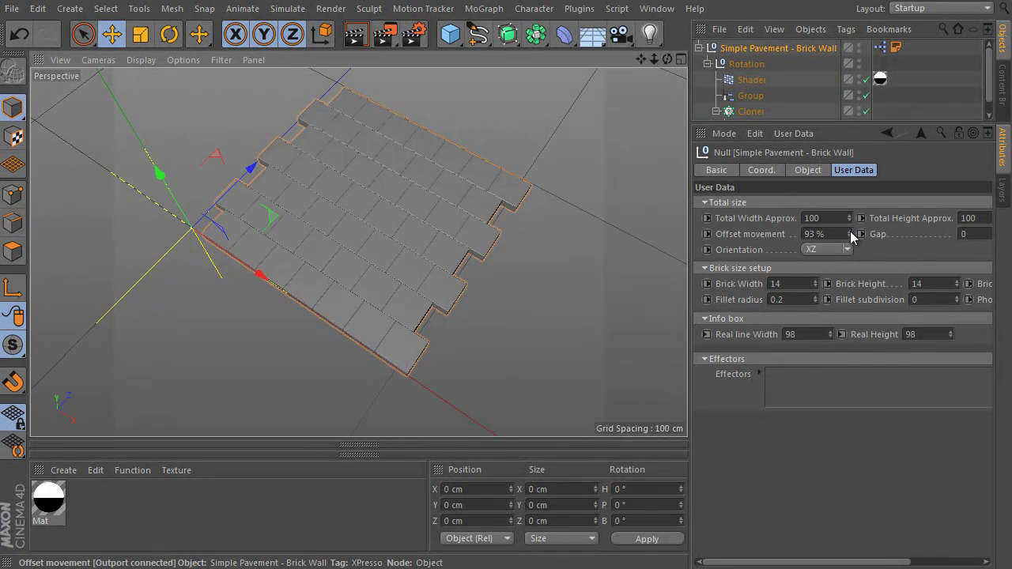
drag(851, 234, 851, 229)
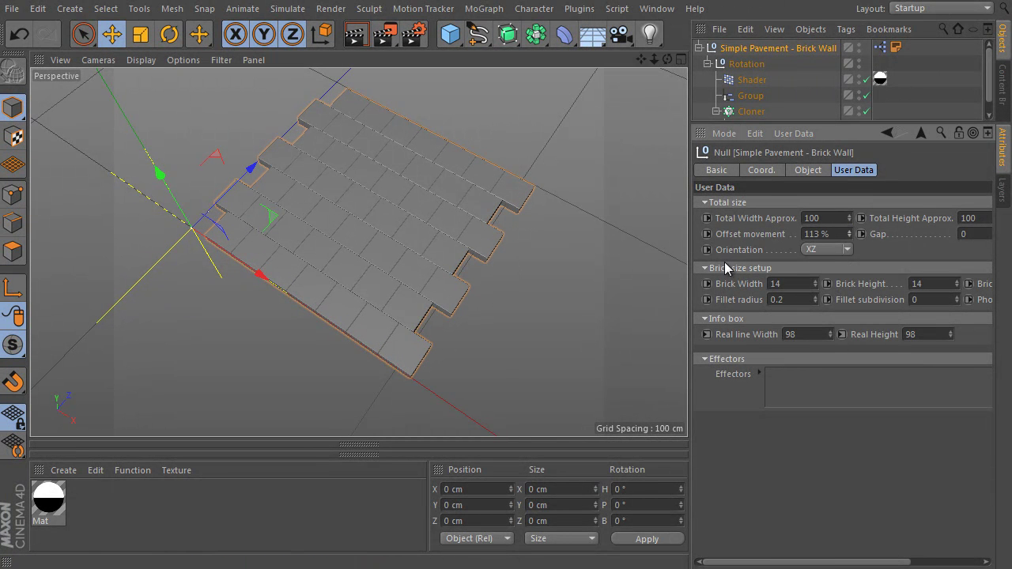
Step: Change the pavement's orientation to XY so that it stands upright as a wall
click(835, 249)
click(839, 266)
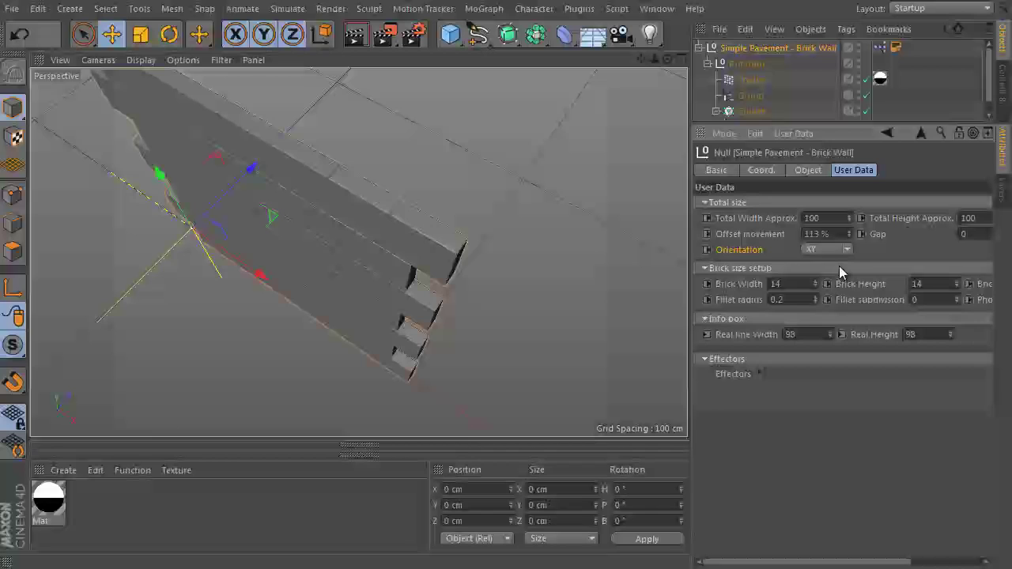
alt+drag(633, 276, 461, 207)
alt+right_drag(461, 207, 449, 248)
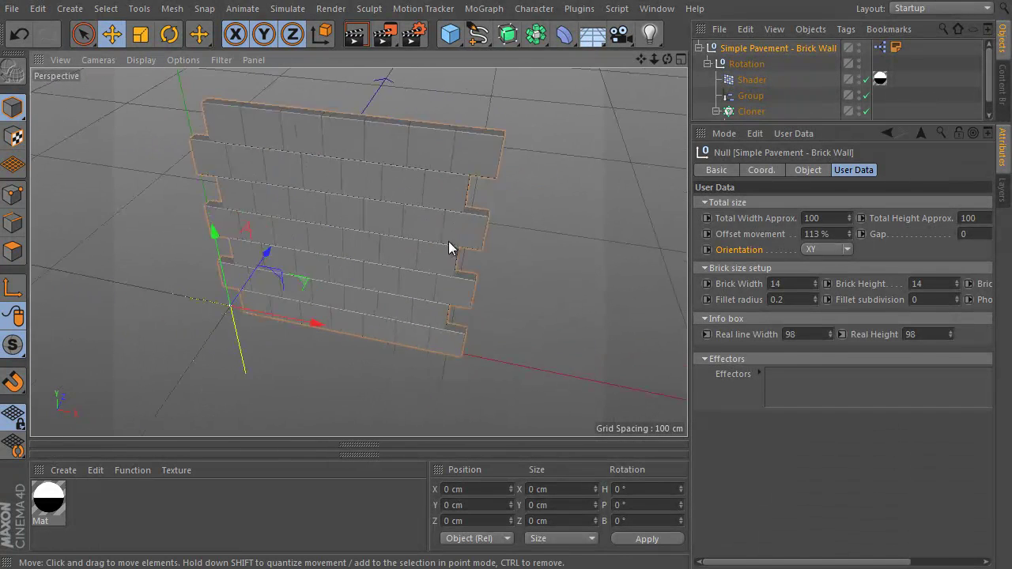
alt+drag(449, 248, 496, 223)
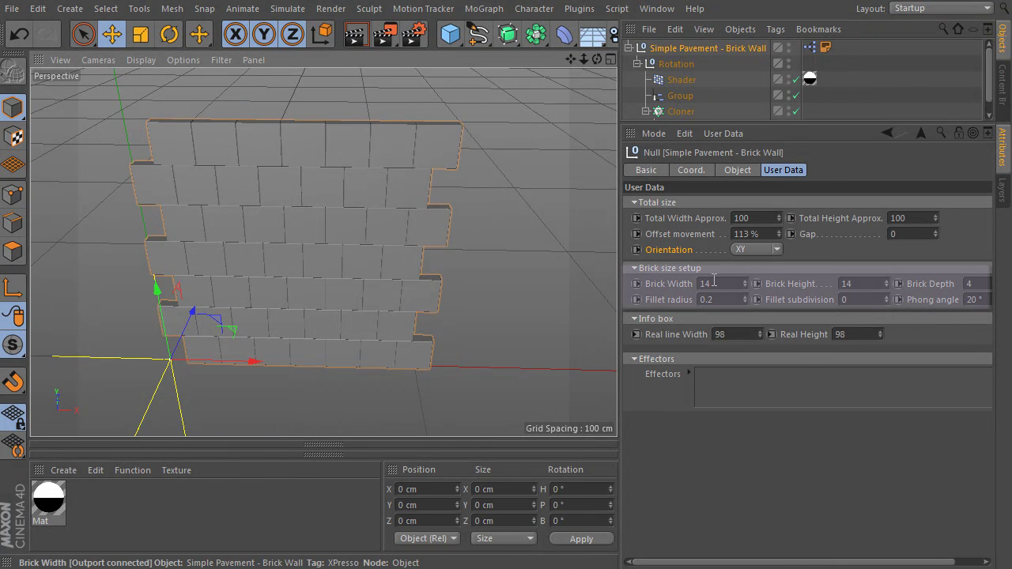
Step: Set the brick size to a width of 30, a height of 7.5 and a depth of 15
click(671, 283)
double_click(724, 284)
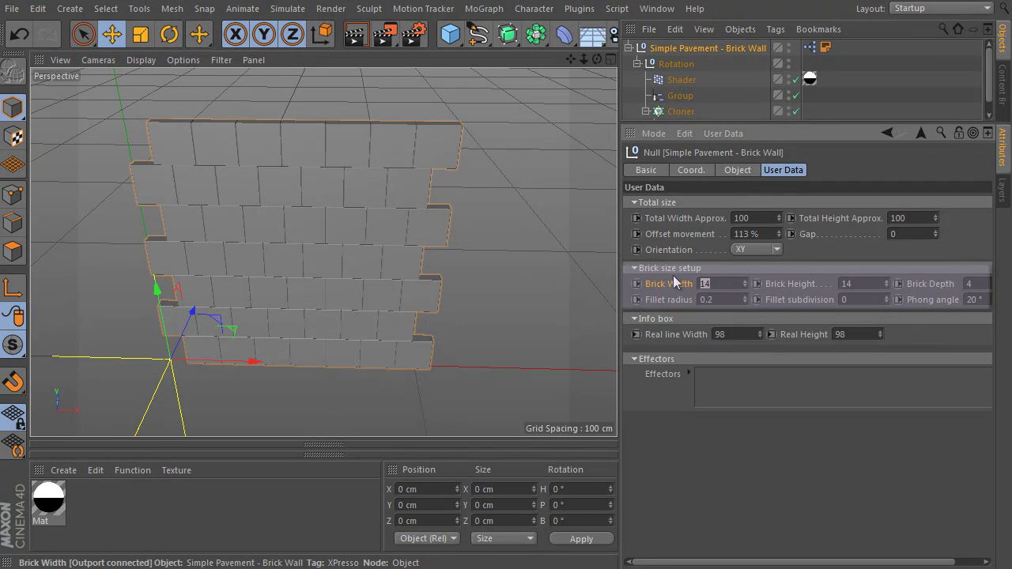
text(30)
double_click(875, 278)
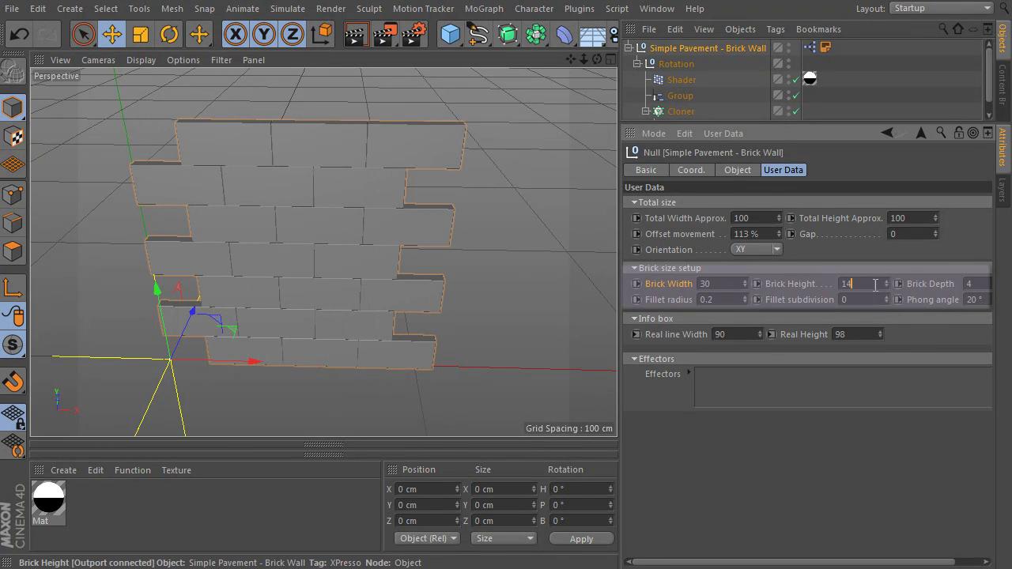
text(7.5)
key(Return)
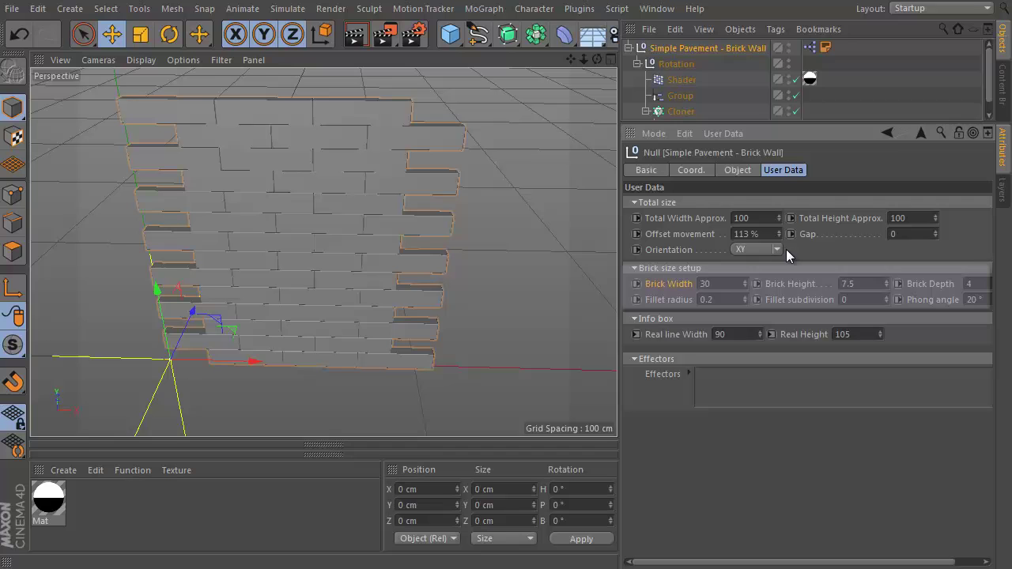
double_click(969, 284)
text(15)
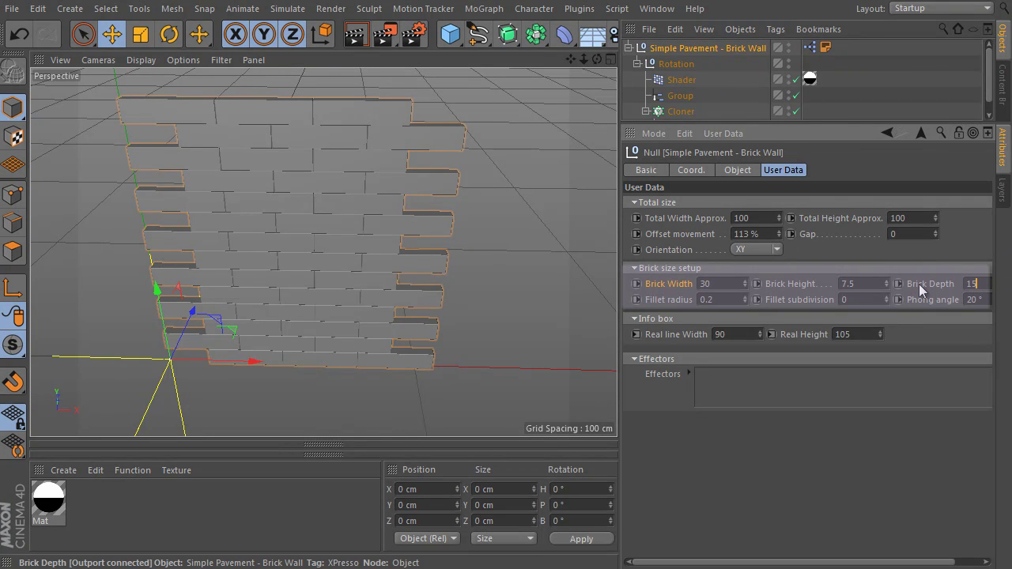
key(Return)
alt+drag(510, 224, 531, 217)
Step: Set the gap between the wall's bricks to 1
click(685, 219)
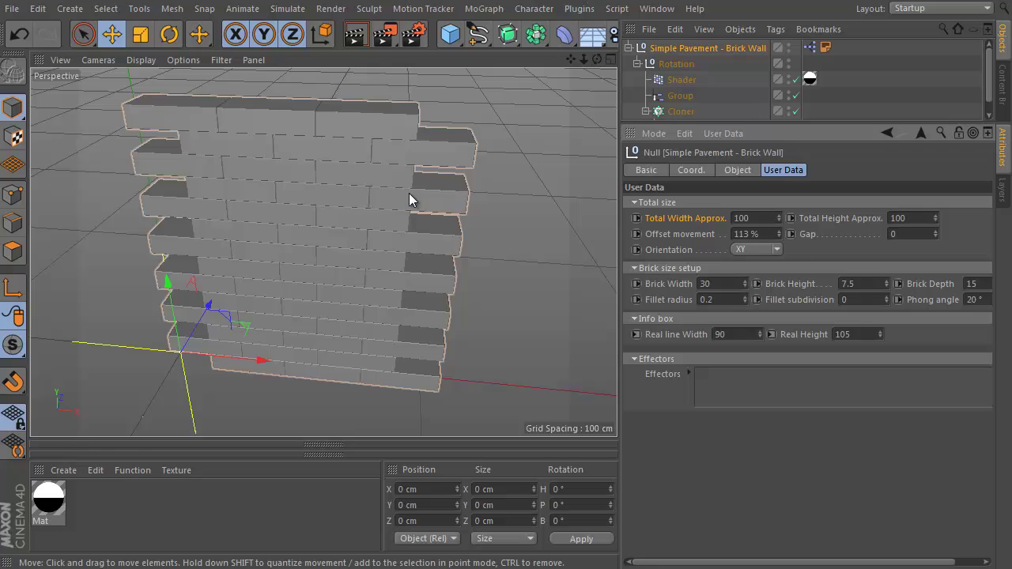
alt+drag(390, 206, 658, 227)
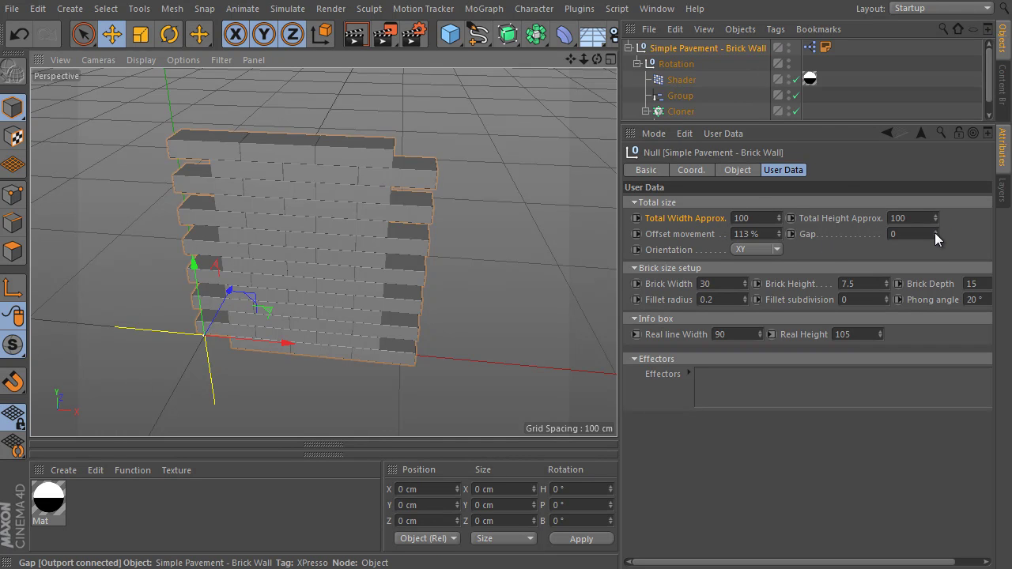
drag(937, 236, 937, 223)
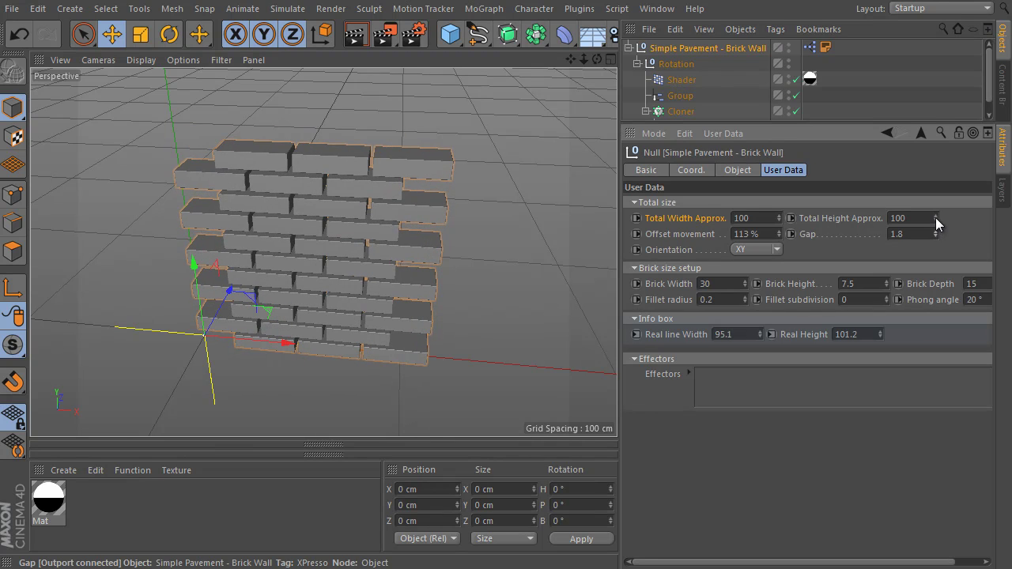
double_click(729, 335)
double_click(735, 219)
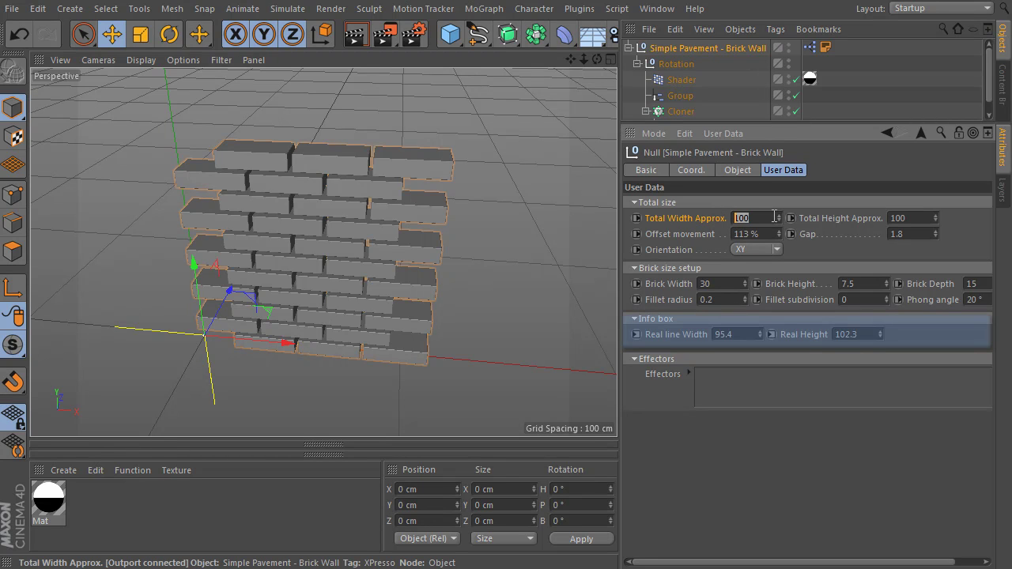
double_click(916, 234)
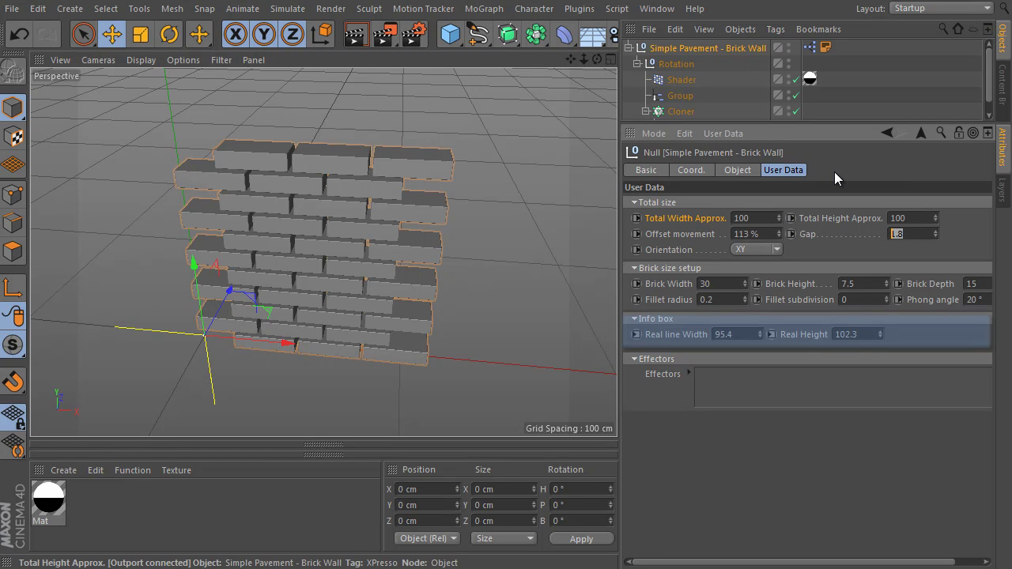
text(1)
key(Return)
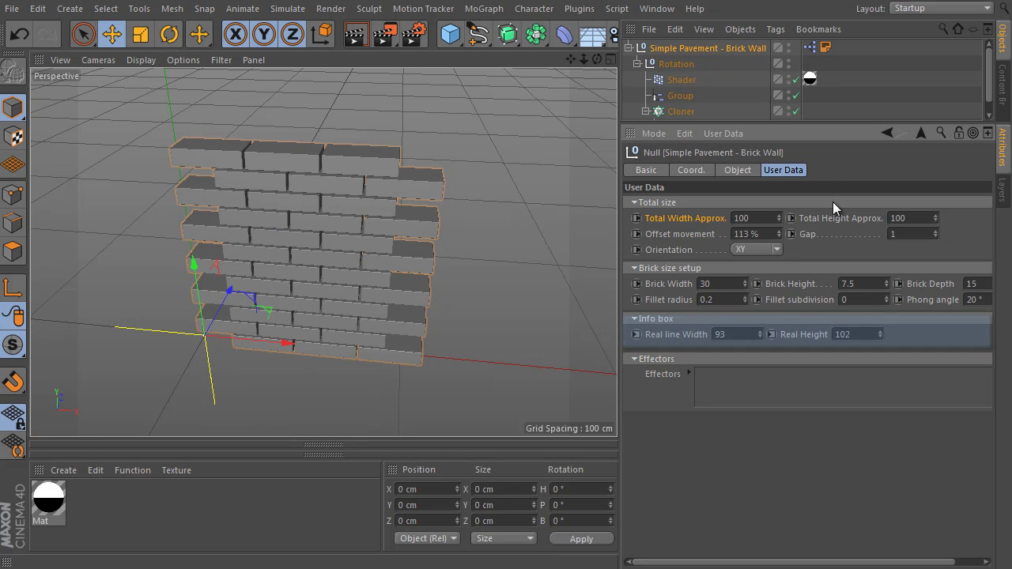
Step: Increase the wall's approximate total width to 229 and its approximate total height to 114
drag(786, 197, 781, 207)
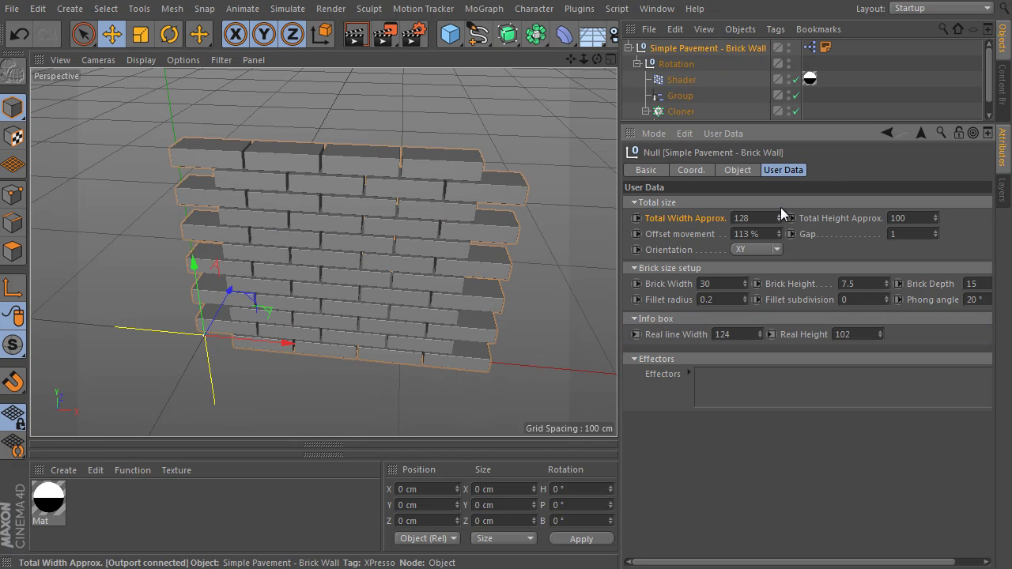
scroll(521, 196, down, 4)
alt+middle_drag(521, 196, 430, 201)
scroll(422, 202, up, 2)
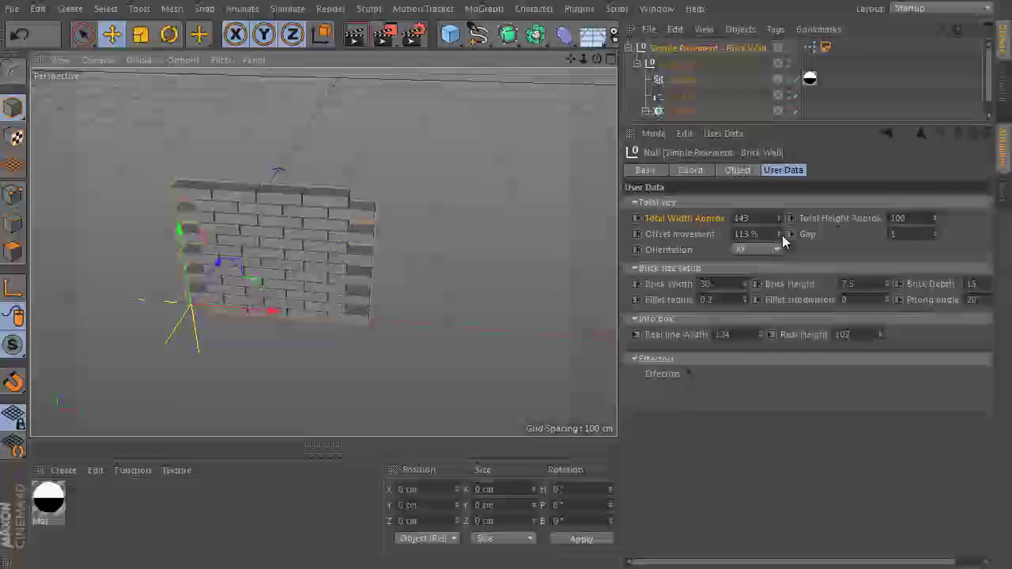
drag(780, 218, 791, 146)
mouse_move(529, 227)
alt+mouse_down()
mouse_move(494, 157)
mouse_move(491, 224)
mouse_move(531, 251)
mouse_move(528, 237)
alt+mouse_up()
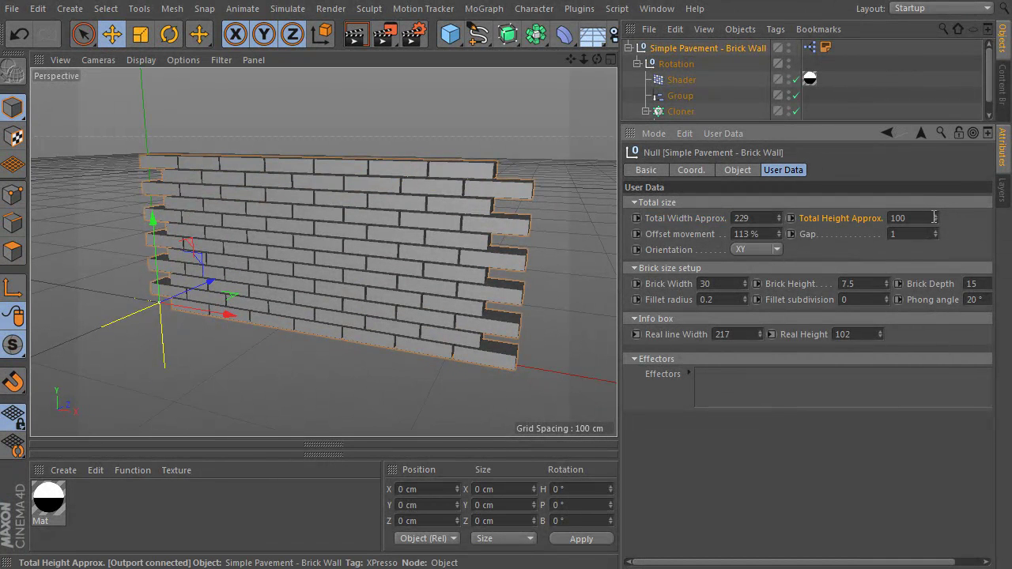
drag(935, 217, 937, 204)
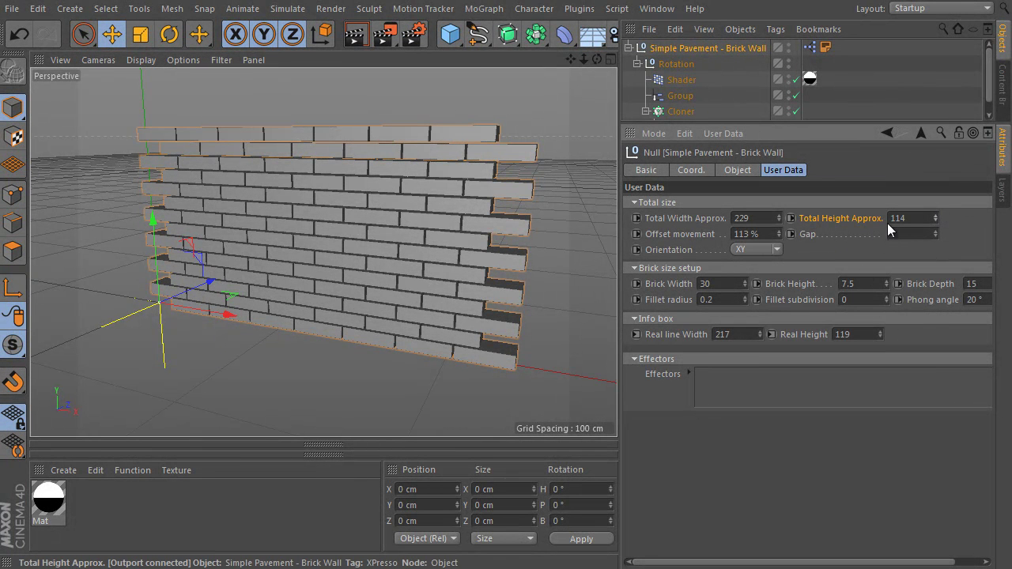
Step: Set the offset movement of the wall's brick rows to 100 %
click(695, 234)
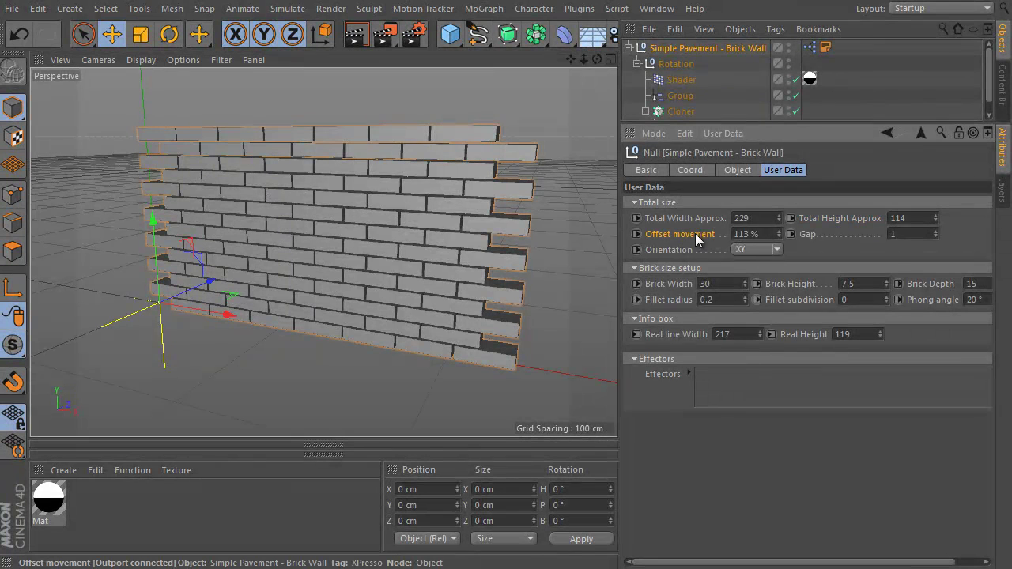
mouse_move(778, 234)
mouse_down()
mouse_move(778, 248)
mouse_move(781, 240)
mouse_up()
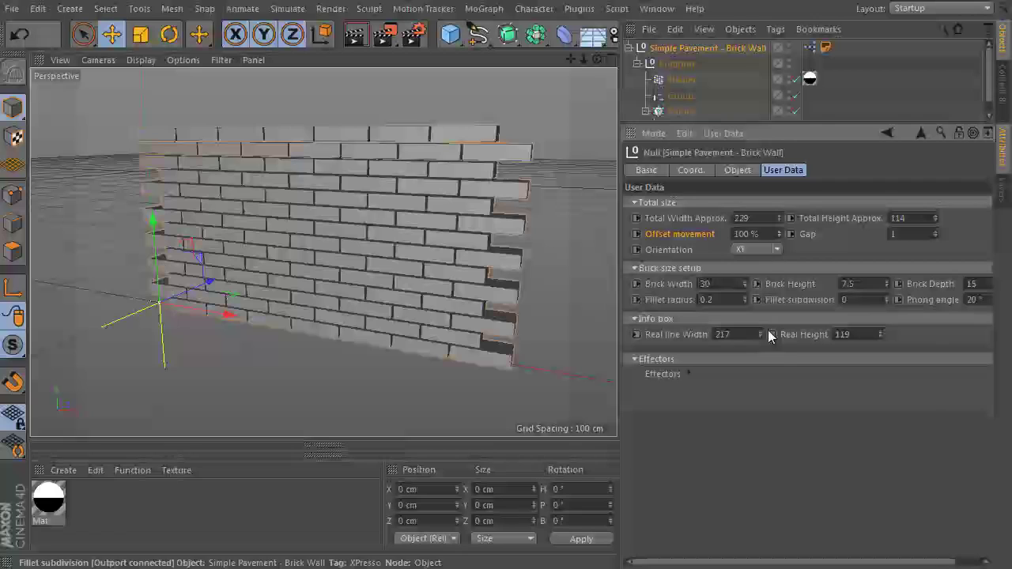
alt+drag(524, 185, 497, 204)
alt+right_drag(504, 122, 571, 129)
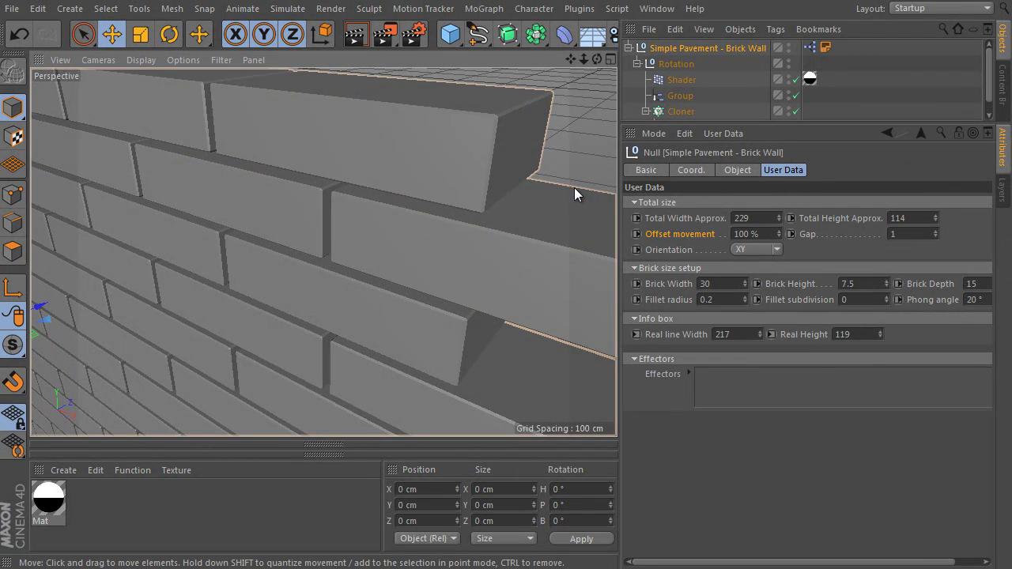
Step: Increase the fillet radius of the wall's bricks to 1.3
click(650, 306)
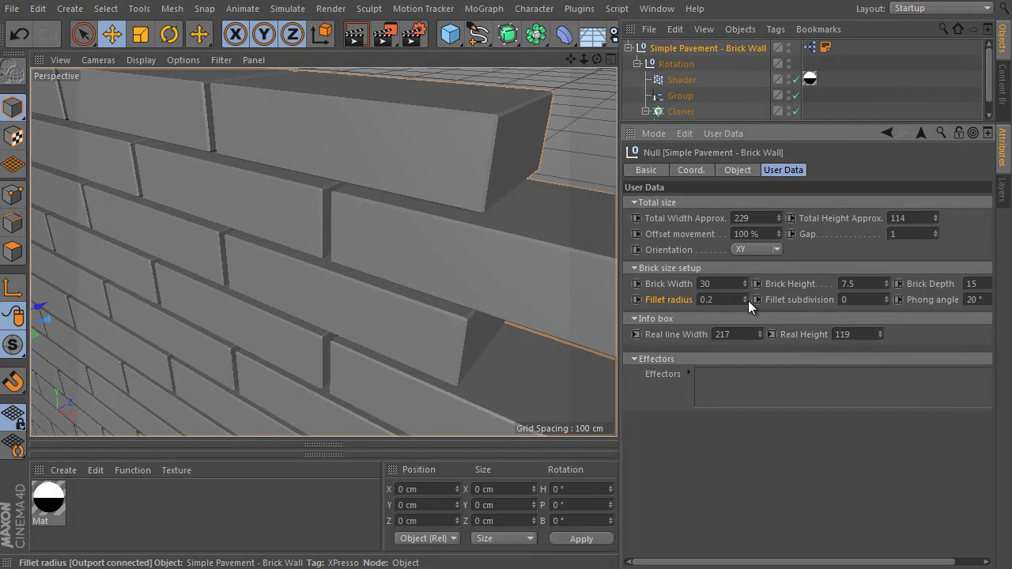
drag(748, 301, 745, 301)
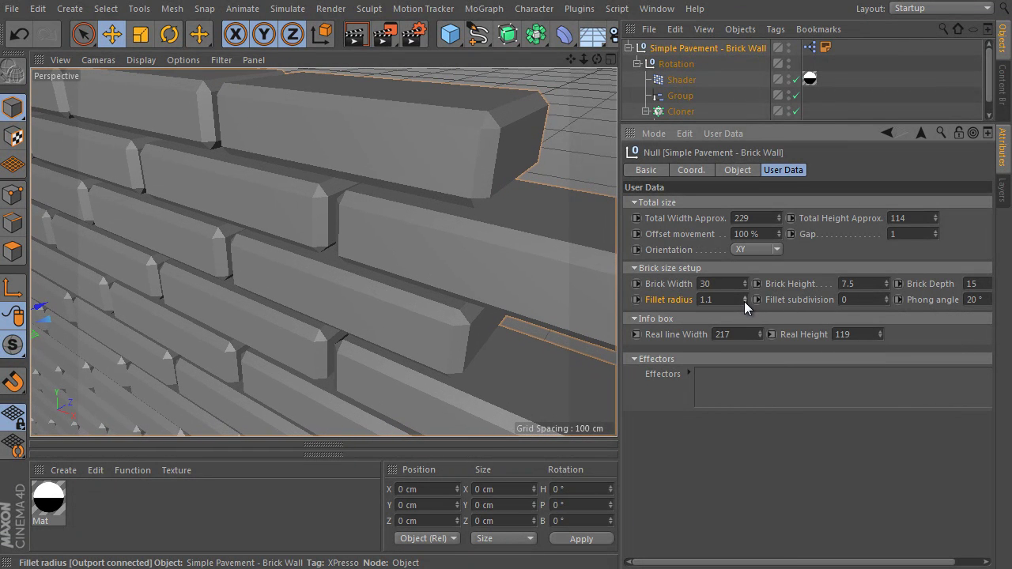
click(744, 300)
click(744, 300)
Step: Set the fillet subdivision of the wall's bricks to 6
click(885, 298)
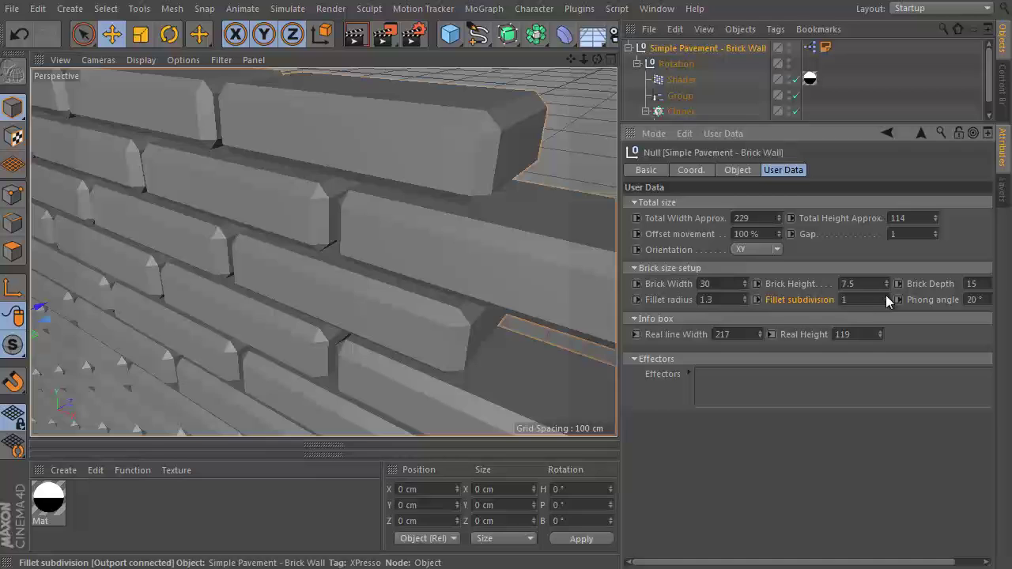
click(886, 296)
click(885, 295)
click(885, 294)
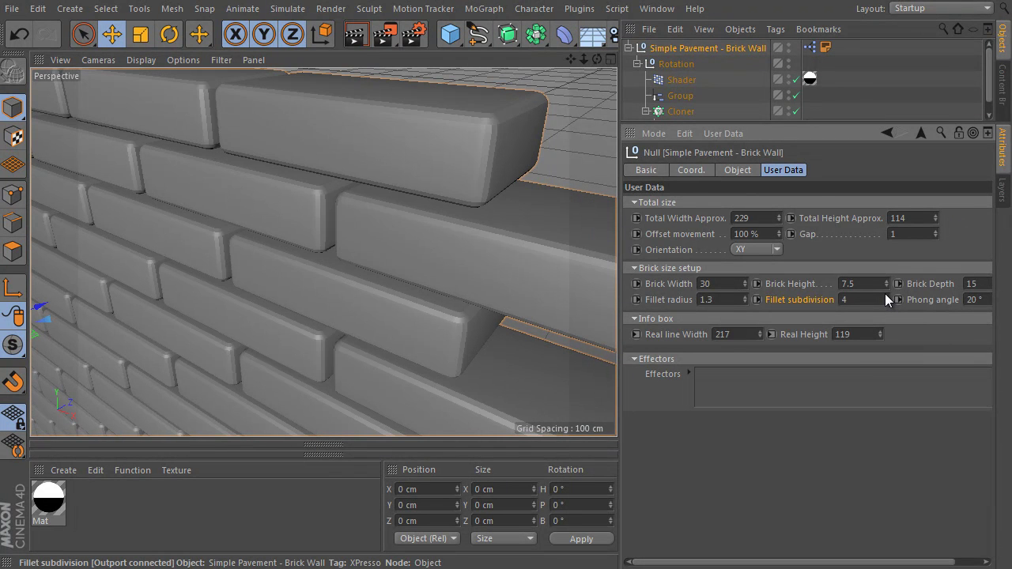
click(884, 293)
click(885, 293)
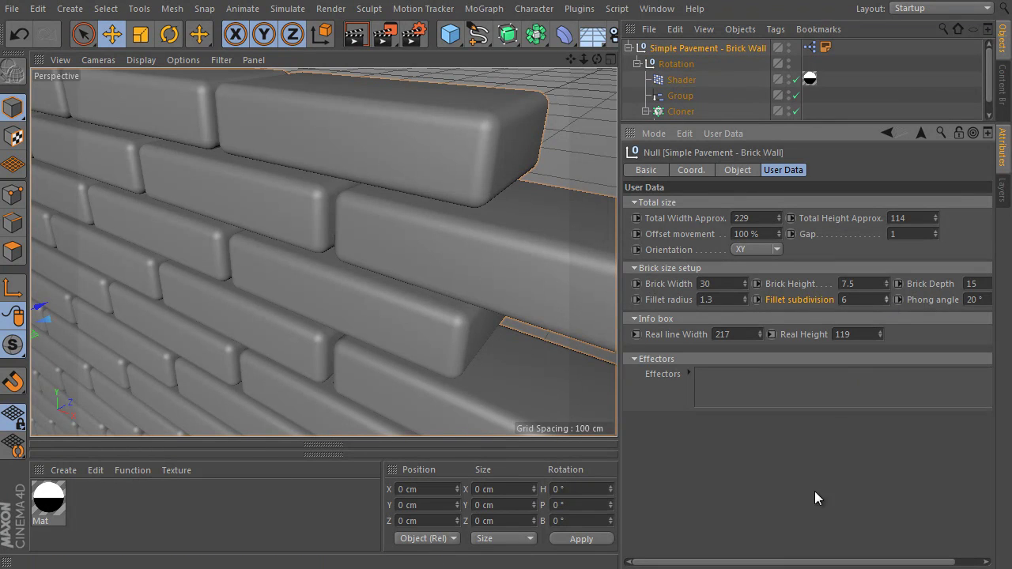
Step: Raise the phong angle in the wall's brick size setup to 46°
drag(792, 564, 821, 563)
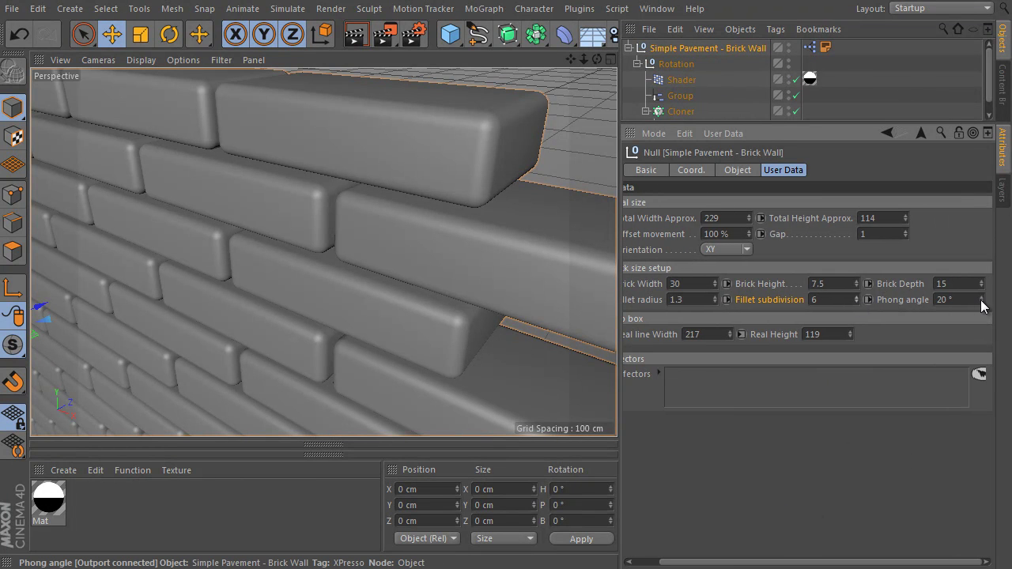
mouse_move(981, 300)
mouse_down()
mouse_move(980, 324)
mouse_move(983, 286)
mouse_up()
scroll(432, 231, down, 5)
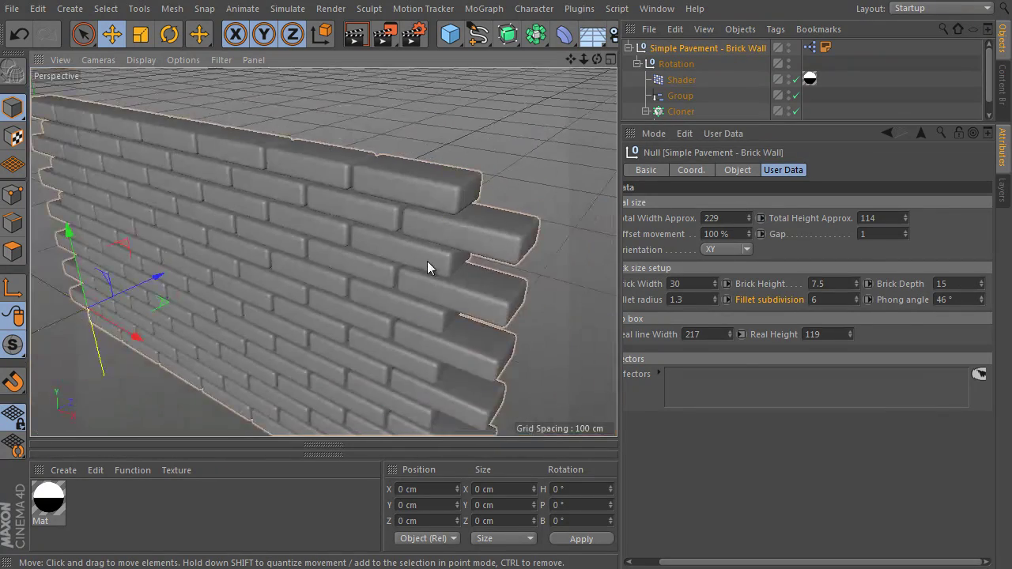
alt+drag(427, 261, 547, 241)
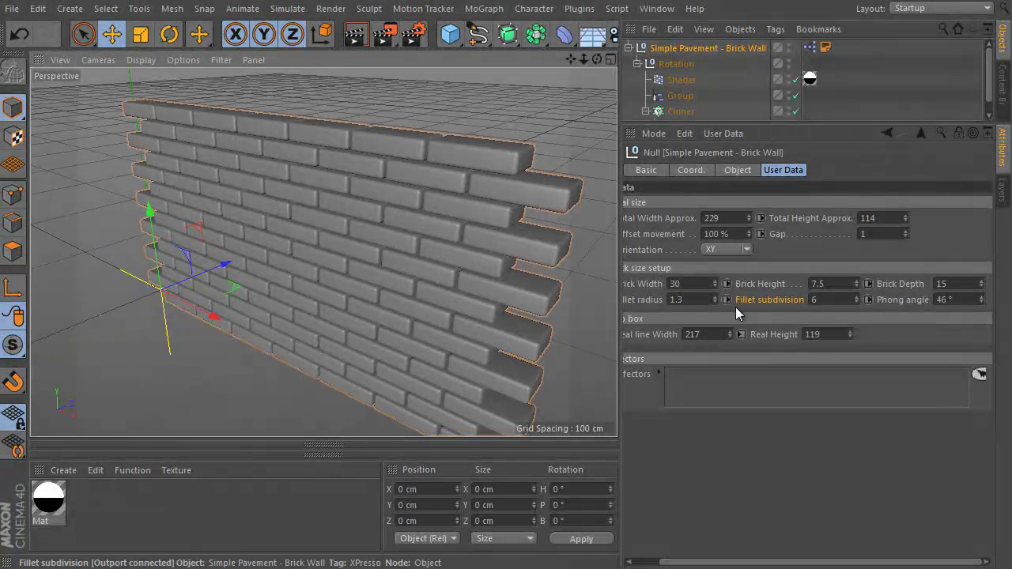
Step: Reduce the fillet radius of the wall's bricks to 0 so that their edges are sharp
click(642, 299)
drag(686, 563, 658, 563)
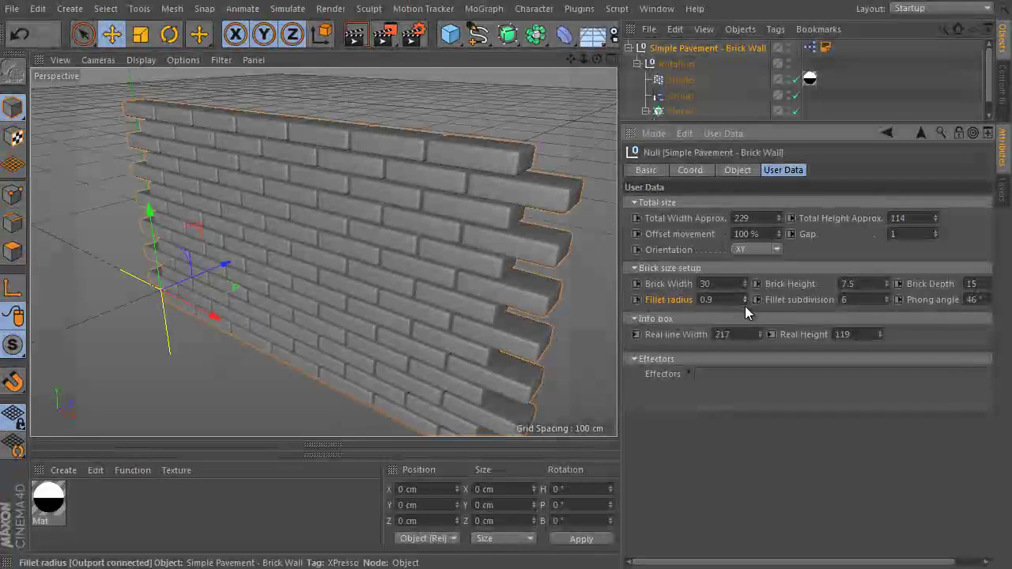
drag(745, 306, 745, 325)
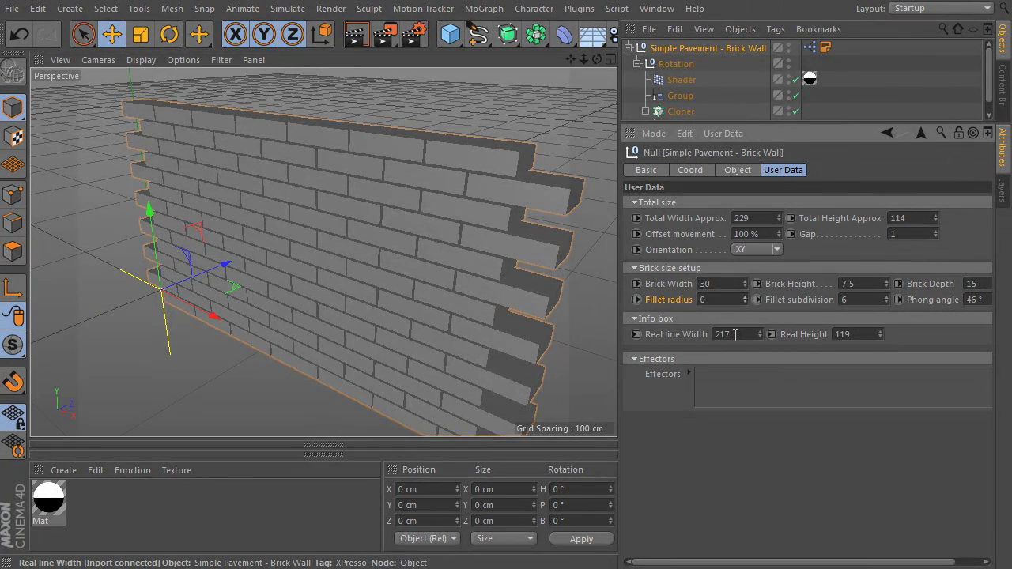
mouse_move(519, 226)
alt+mouse_down()
mouse_move(519, 249)
mouse_move(494, 221)
mouse_move(527, 237)
alt+mouse_up()
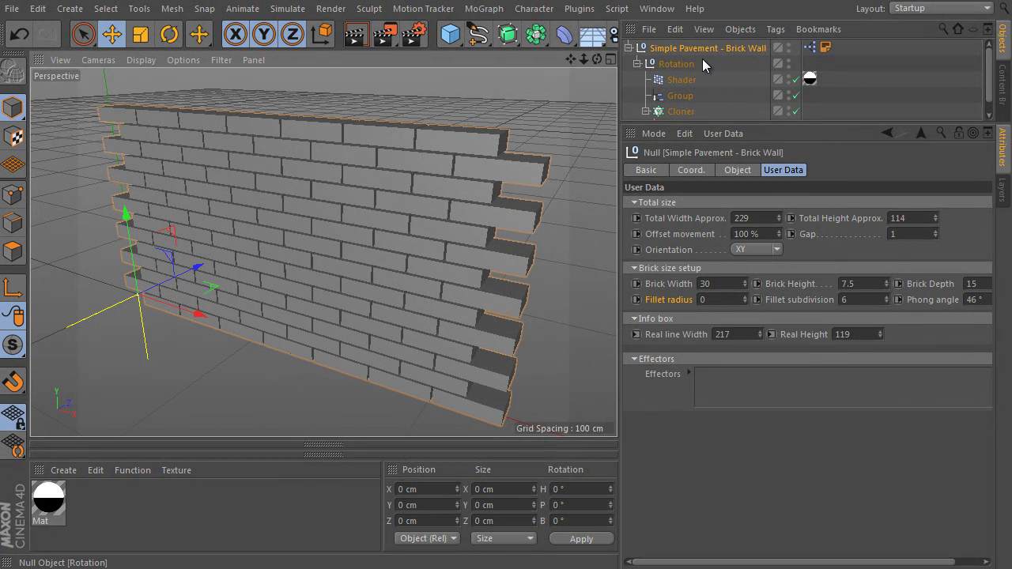
Step: Add a Random effector and assign it to the Effectors list of the Simple Pavement - Brick Wall object
click(484, 8)
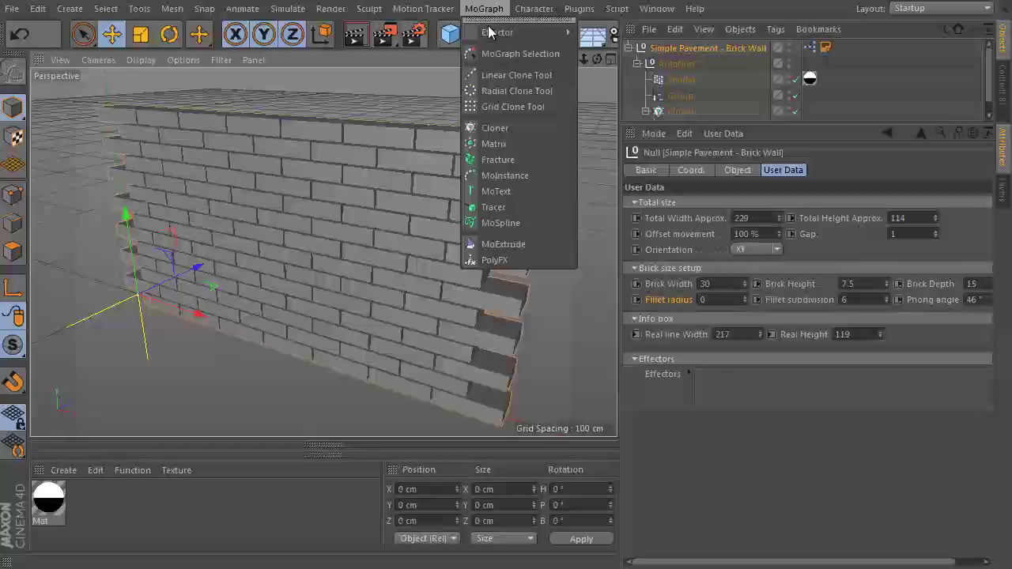
mouse_move(506, 31)
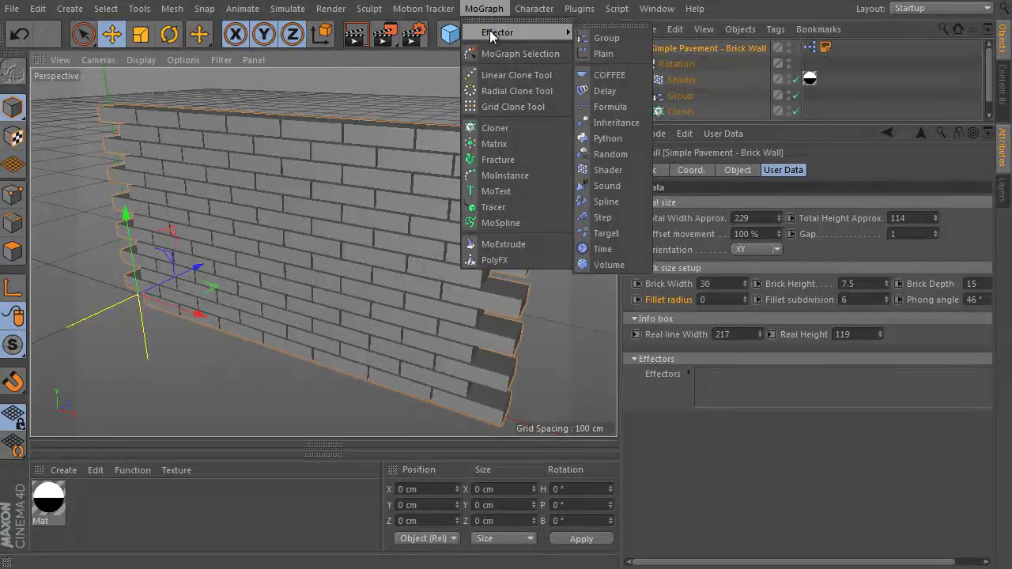
click(626, 152)
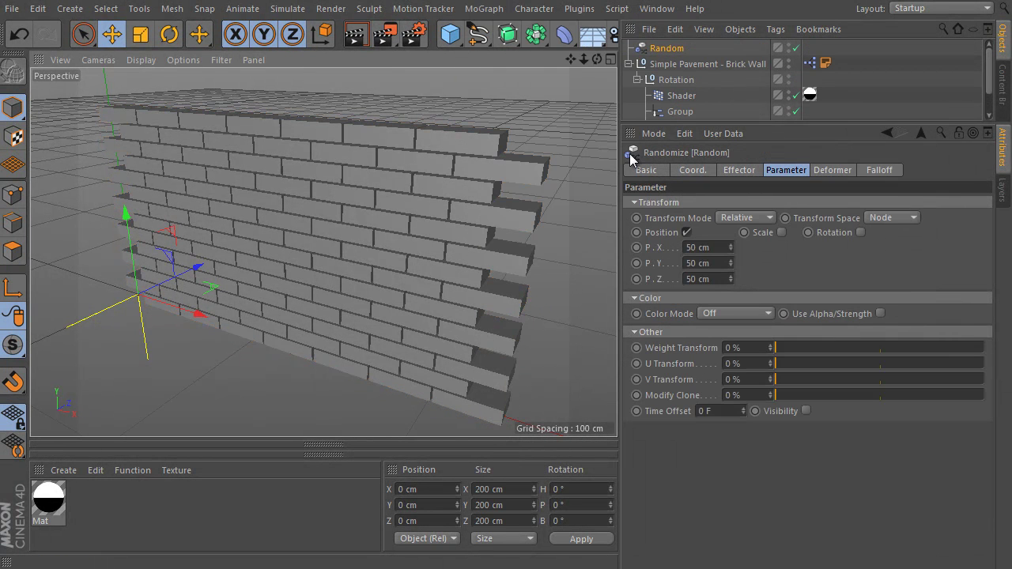
click(696, 63)
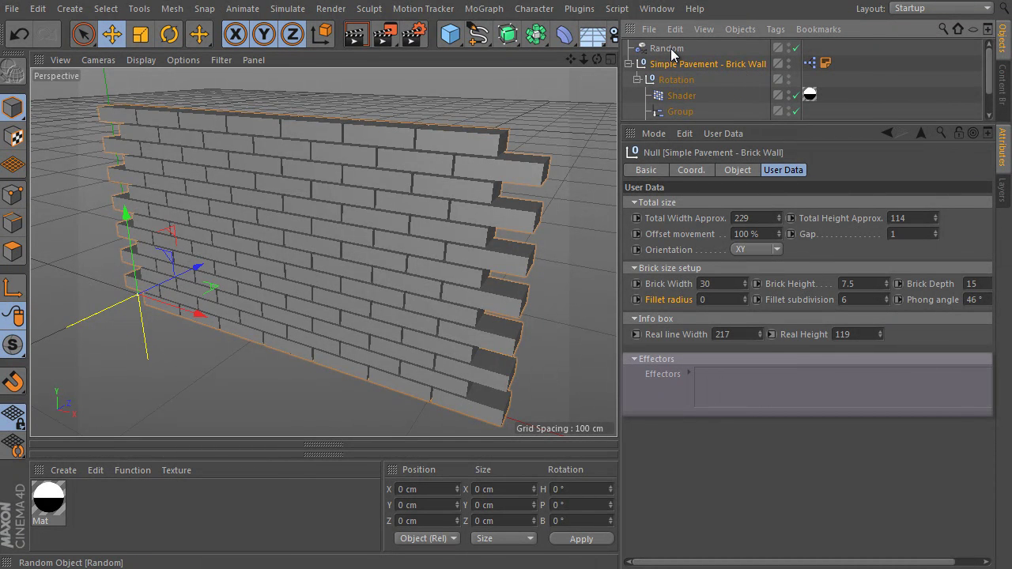
drag(671, 49, 743, 379)
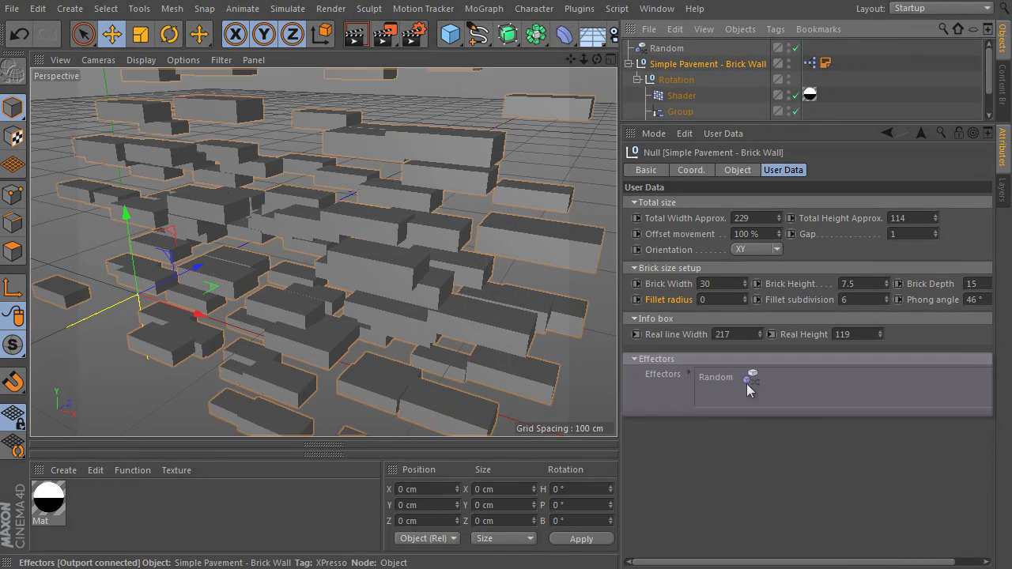
Step: Set the Random effector's position variation to 0.1 cm in X, 0.1 cm in Y and 1 cm in Z
click(665, 49)
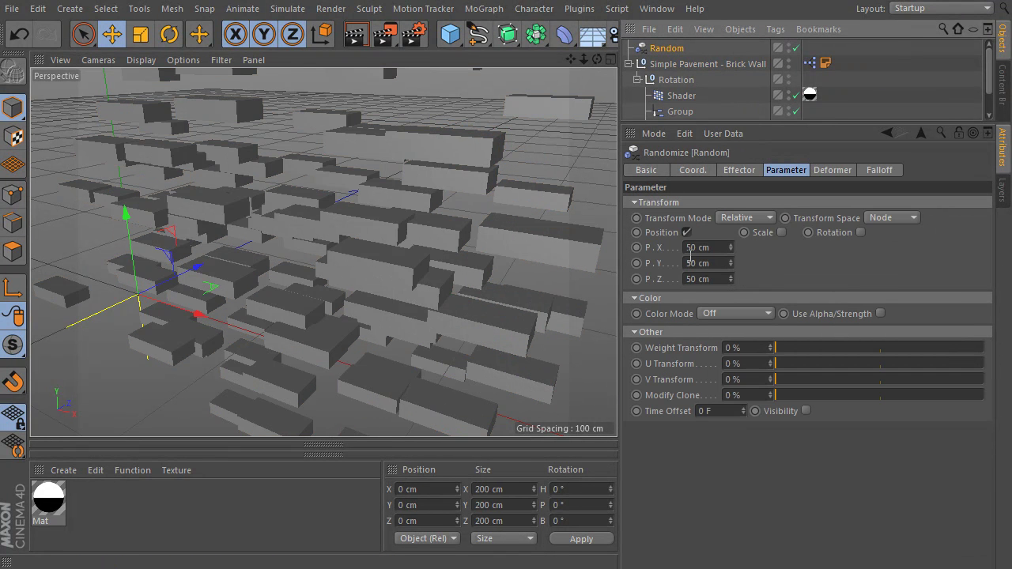
text(0.1)
key(Tab)
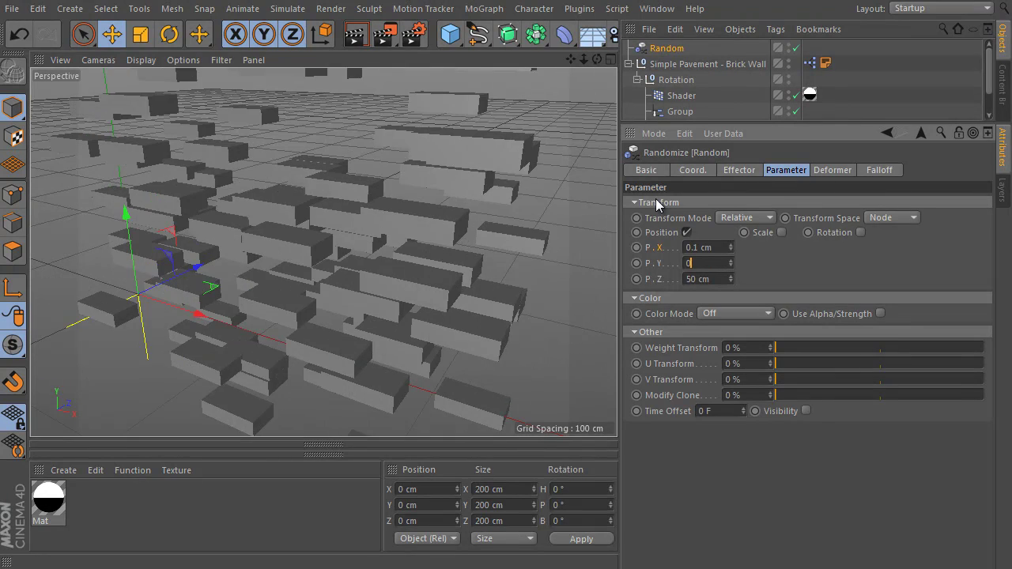
text(0.1)
key(Tab)
text(1)
key(Return)
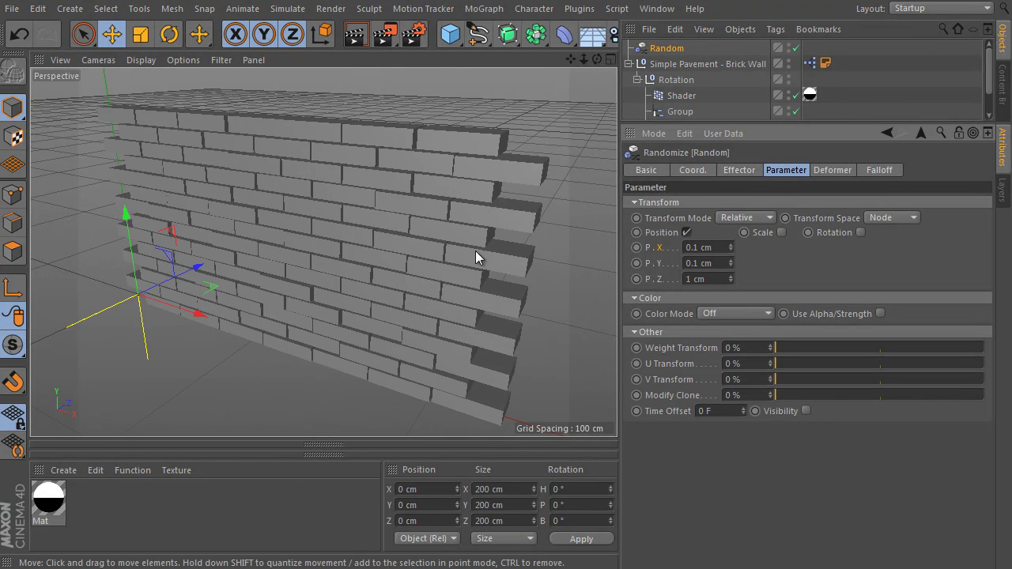
alt+drag(477, 244, 522, 243)
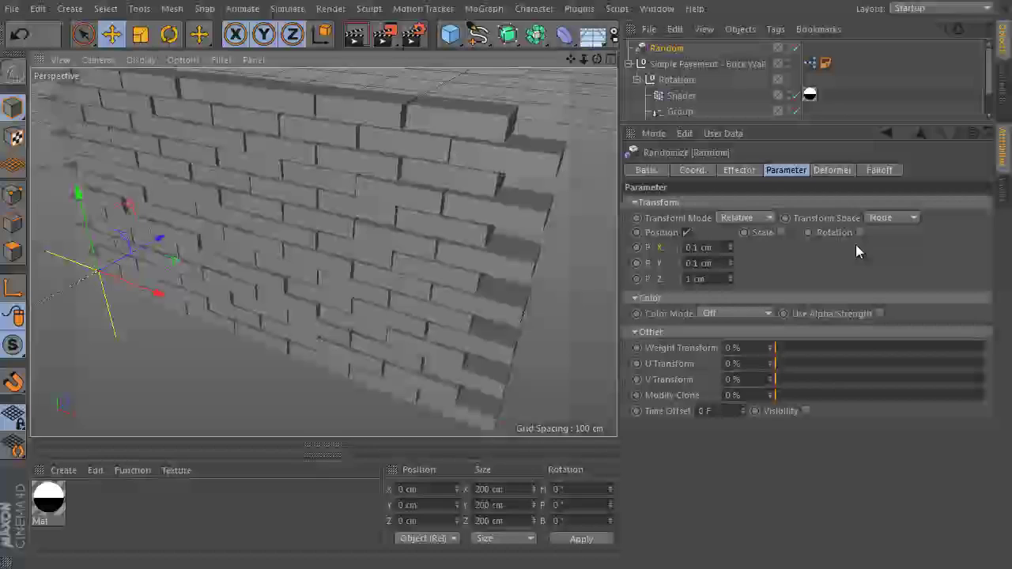
Step: Enable rotation on the Random effector and set R.H, R.P and R.B to 1° each
click(860, 233)
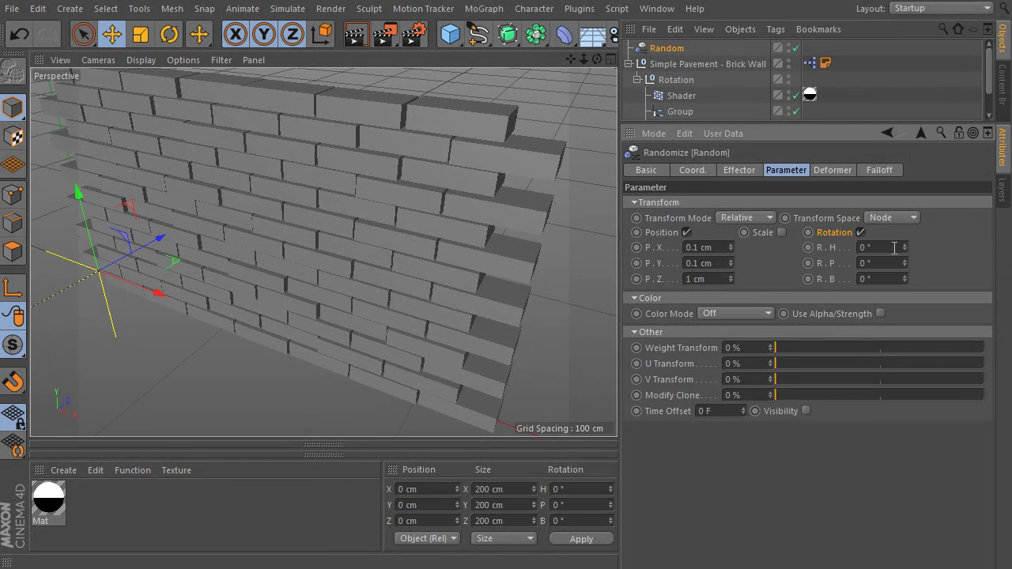
text(1)
key(Tab)
text(1)
text(1)
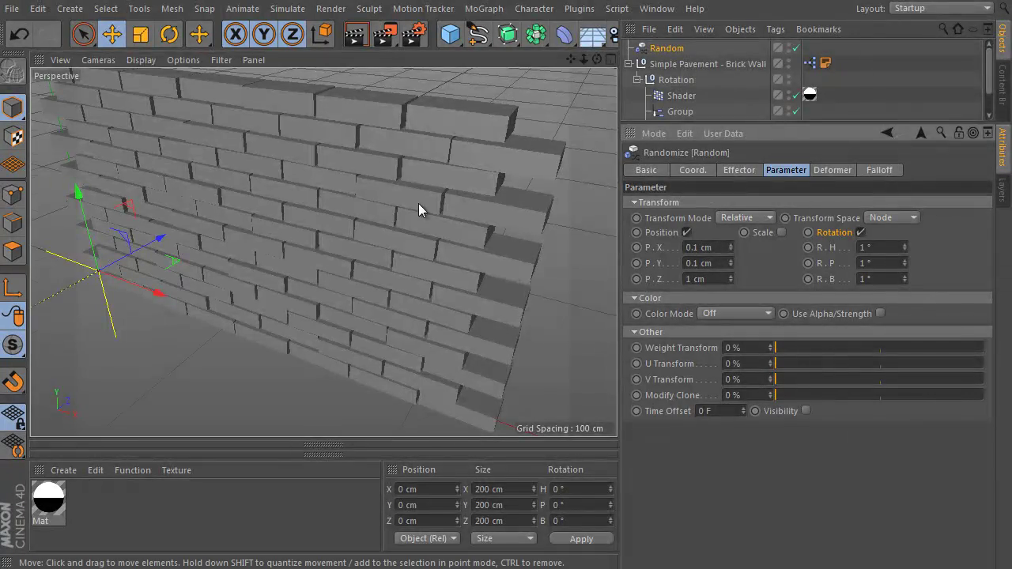
alt+drag(418, 203, 415, 132)
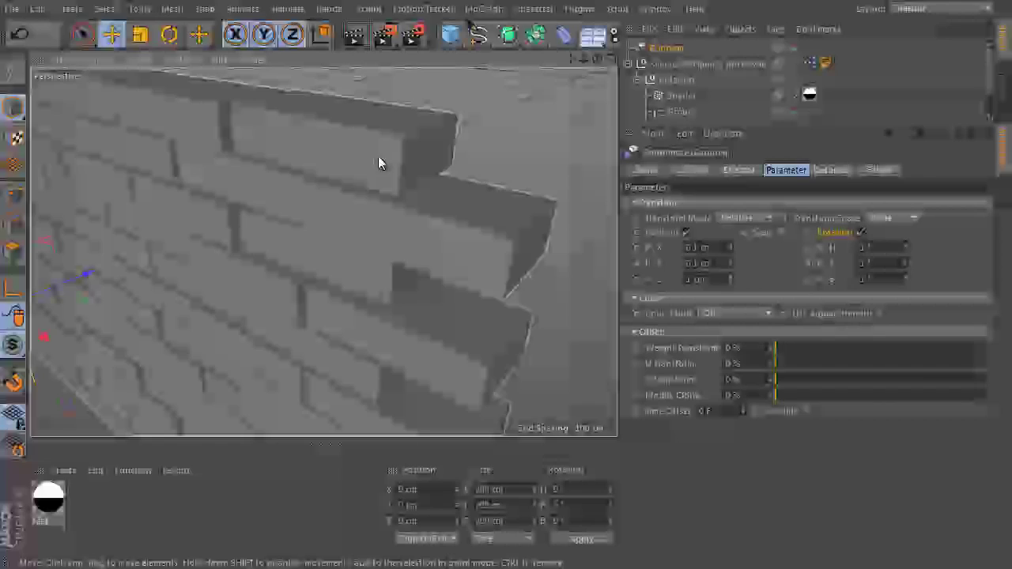
scroll(419, 178, down, 5)
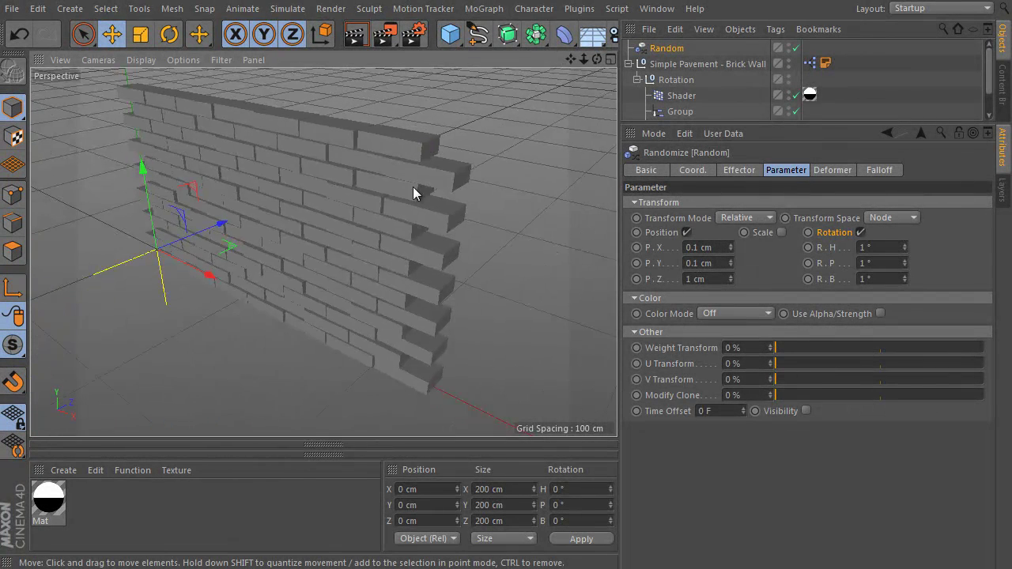
alt+drag(409, 180, 432, 185)
scroll(459, 209, up, 5)
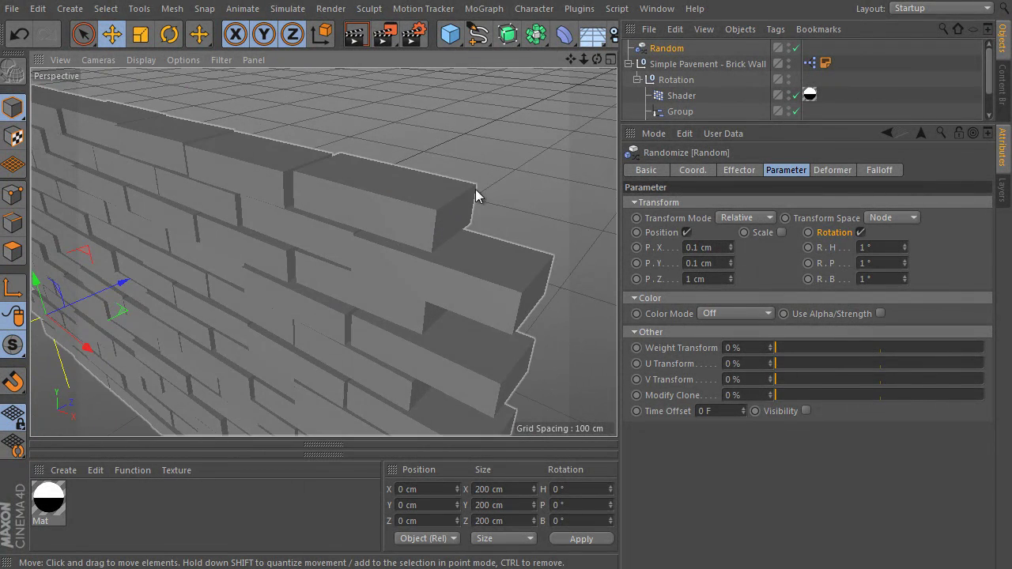
Step: Place the Simple Pavement - Brick Wall object inside a Connect object and nest the Connect object under a new Null
click(690, 62)
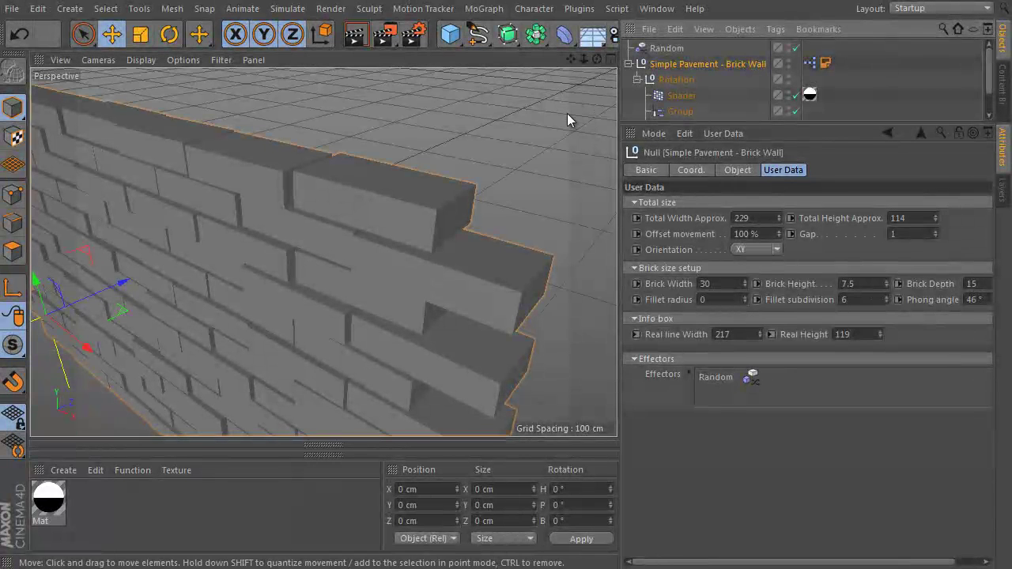
click(537, 35)
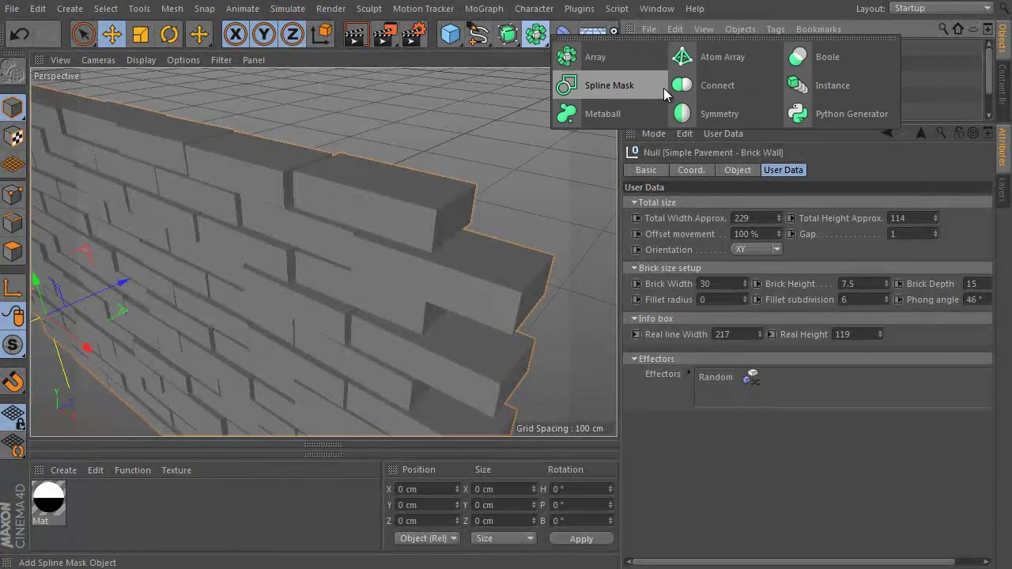
alt+click(689, 85)
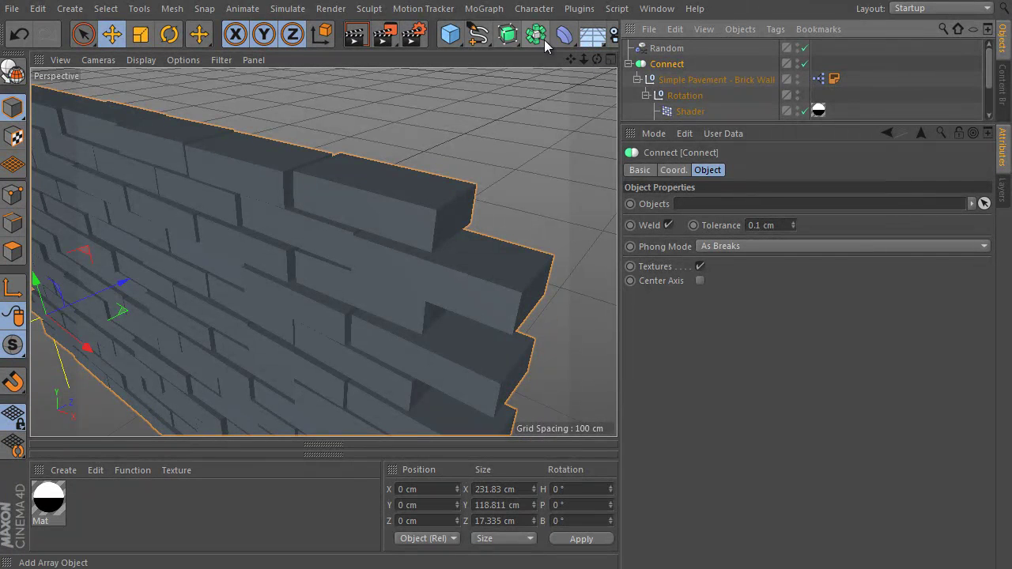
click(450, 34)
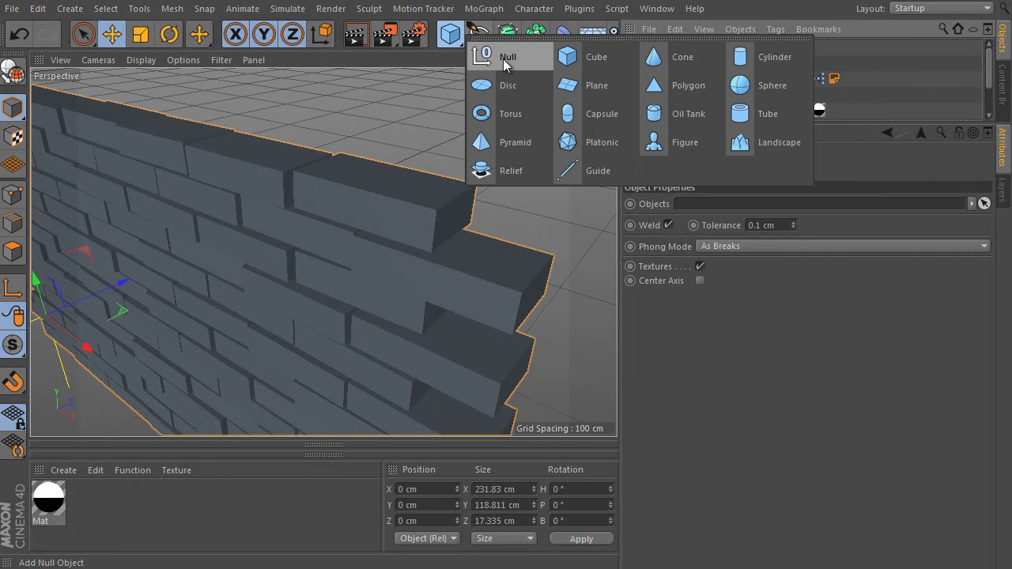
click(504, 58)
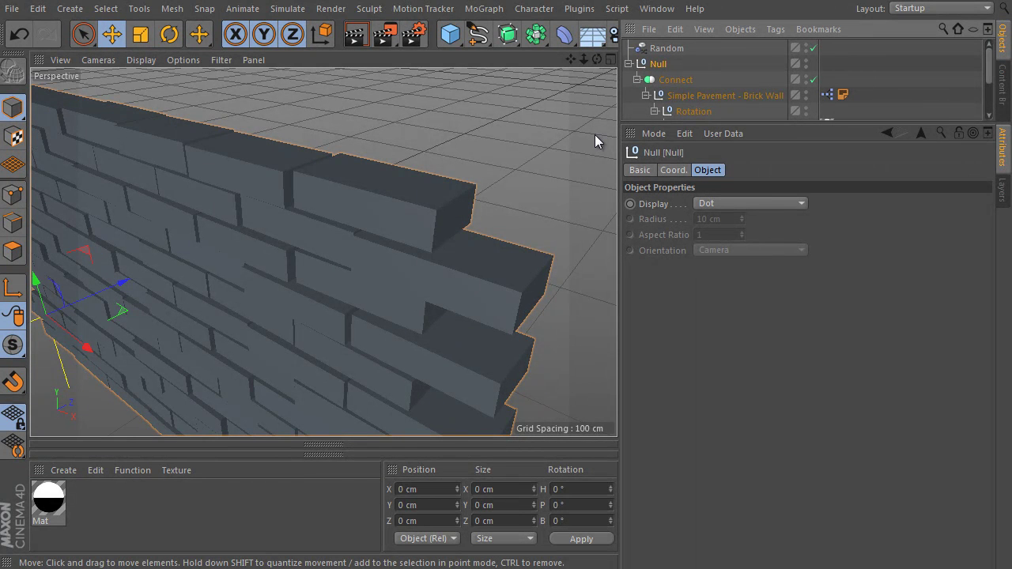
Step: Add a Bevel deformer under the Null, with an offset of 0.5 cm and a subdivision of 4
click(565, 34)
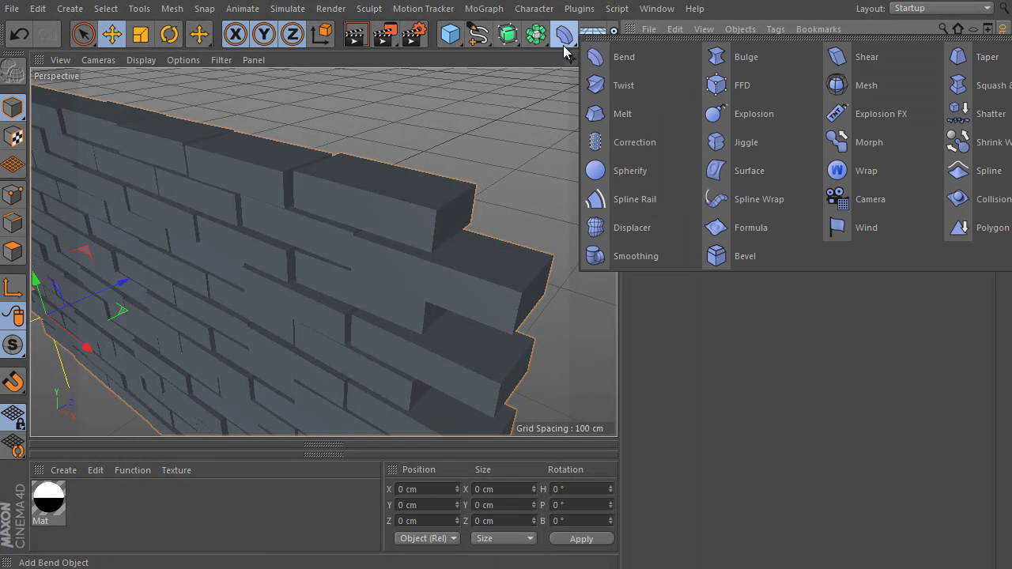
click(725, 259)
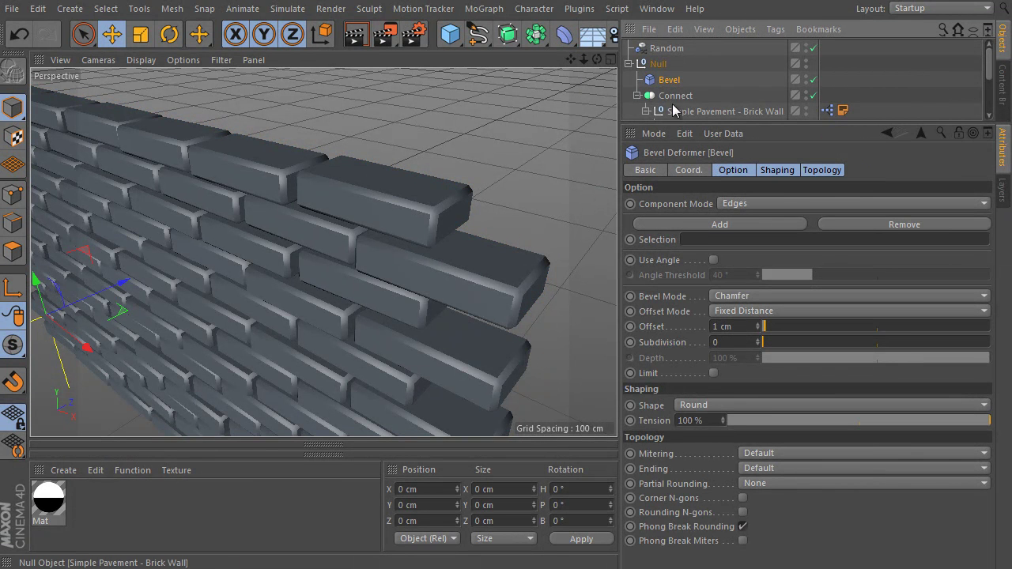
click(709, 330)
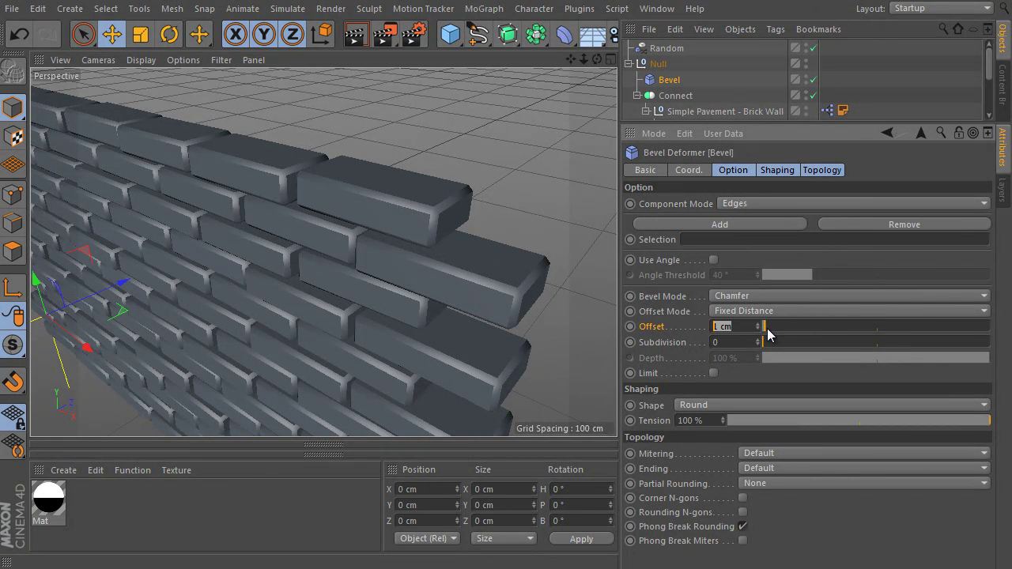
key(Return)
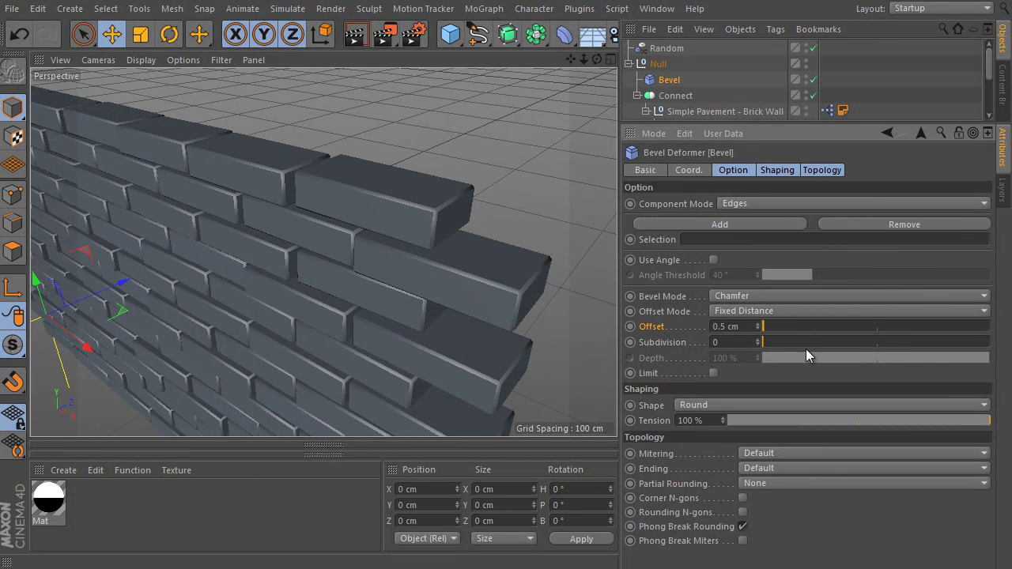
drag(756, 340, 757, 342)
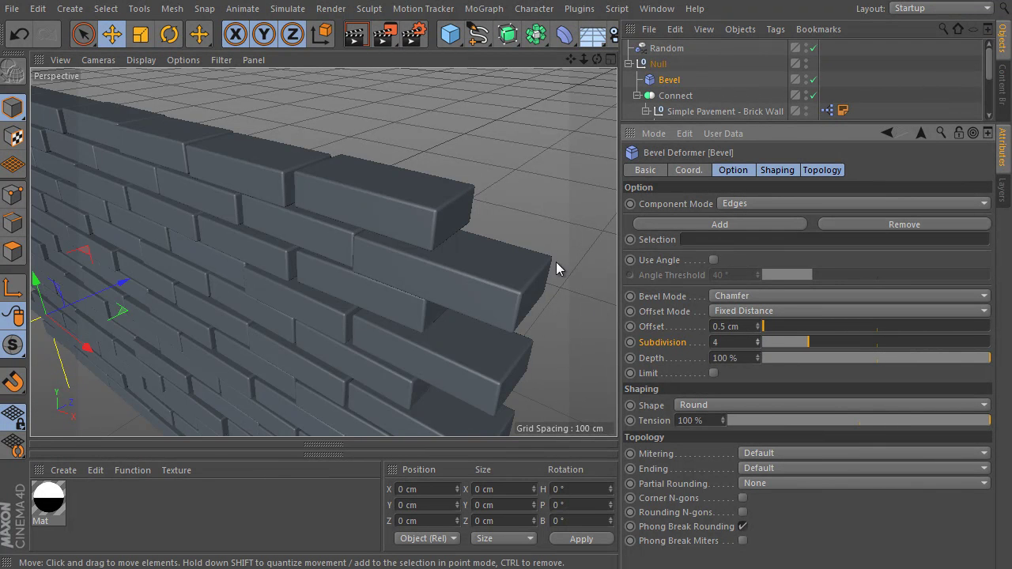
Step: Turn off the Bevel deformer and add a Cube primitive to the scene
alt+drag(444, 309, 503, 238)
alt+right_drag(495, 249, 453, 290)
alt+drag(436, 239, 527, 233)
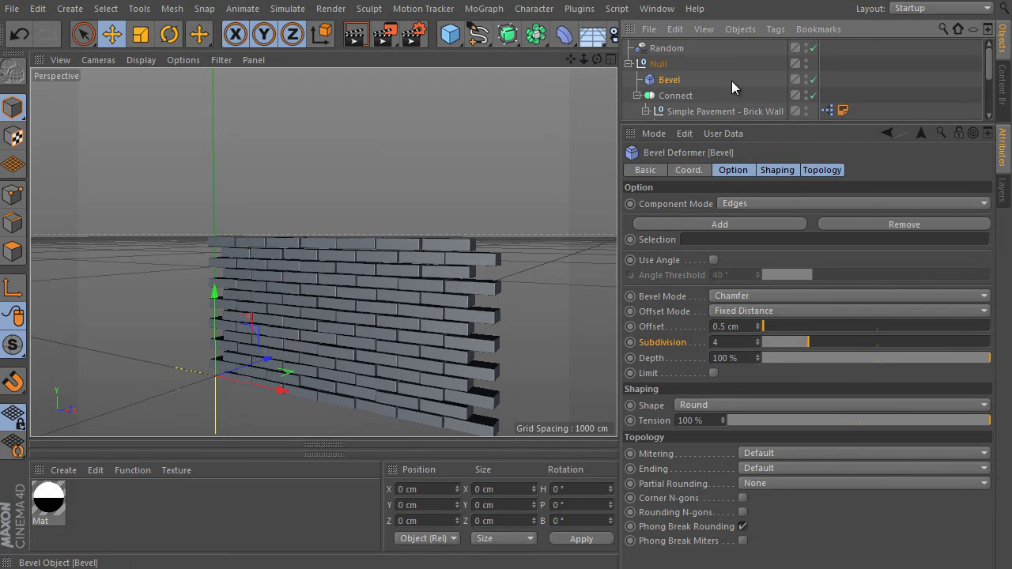
click(813, 80)
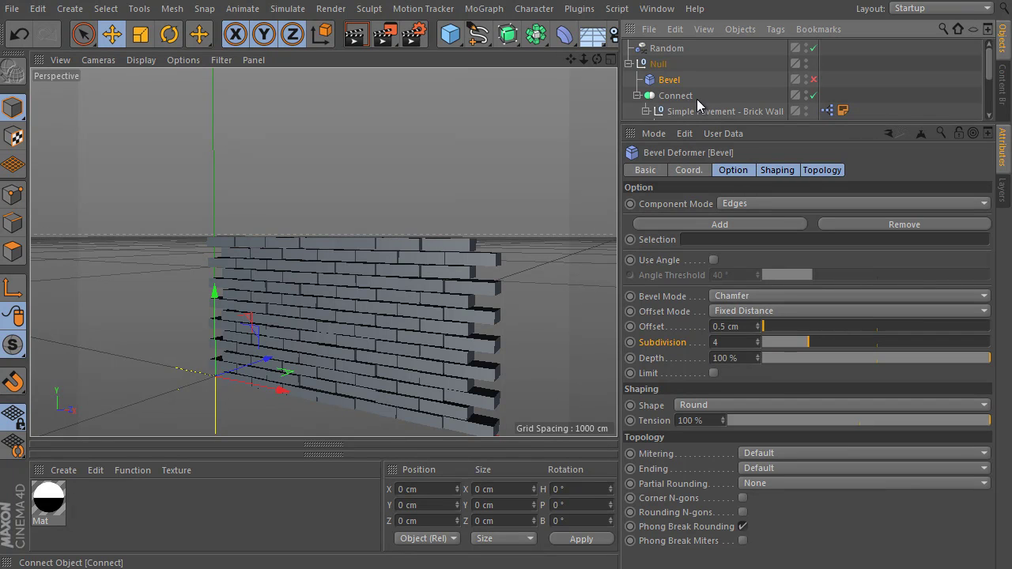
click(450, 34)
click(567, 63)
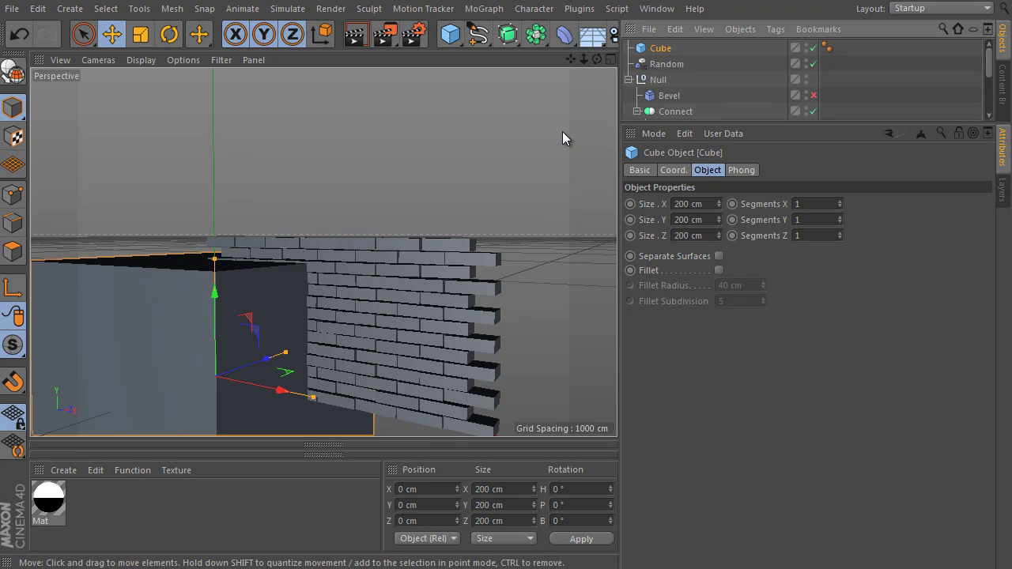
Step: In the front view, scale the cube down to about 95 cm and move it over the middle of the brick wall
key(F4)
scroll(563, 142, up, 10)
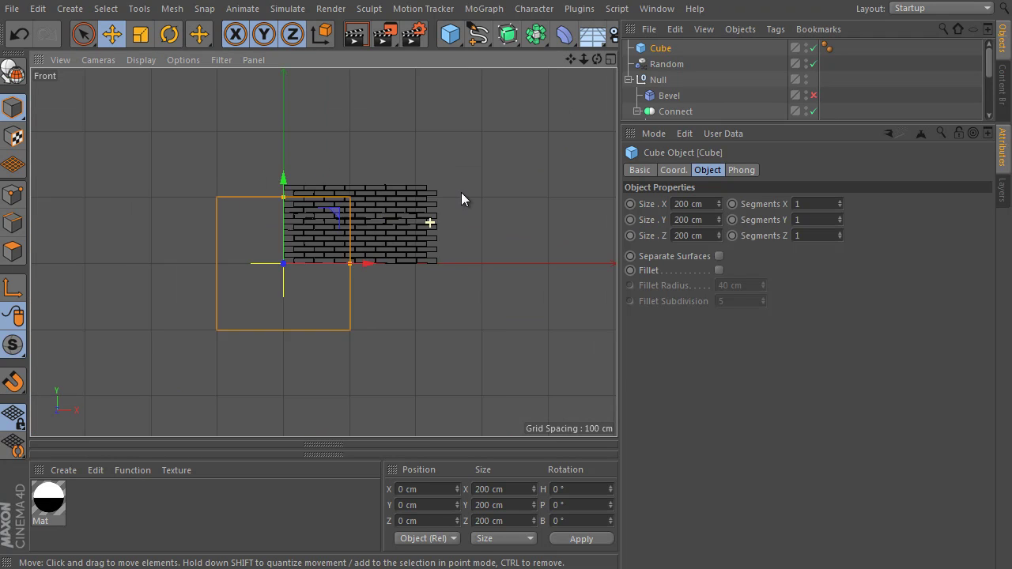
key(t)
drag(514, 132, 421, 296)
key(e)
alt+right_drag(386, 174, 451, 150)
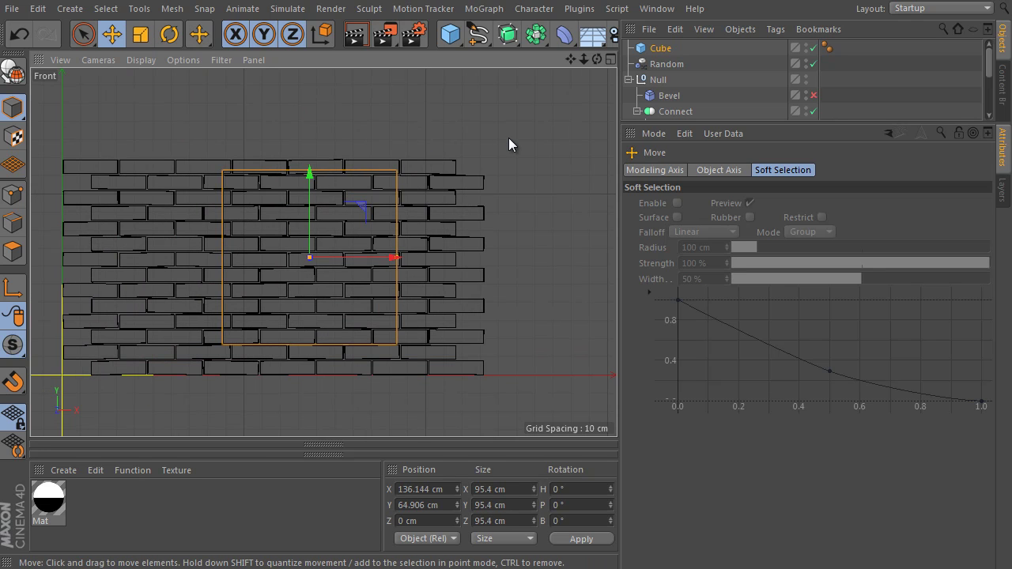
Step: Shrink the cube to about 61 cm and place it at about X 119.4 cm, Y 79.7 cm, with its upper edge along a brick joint
key(t)
drag(490, 145, 328, 241)
key(e)
drag(435, 189, 403, 165)
scroll(372, 158, up, 6)
drag(372, 198, 375, 191)
scroll(381, 180, up, 3)
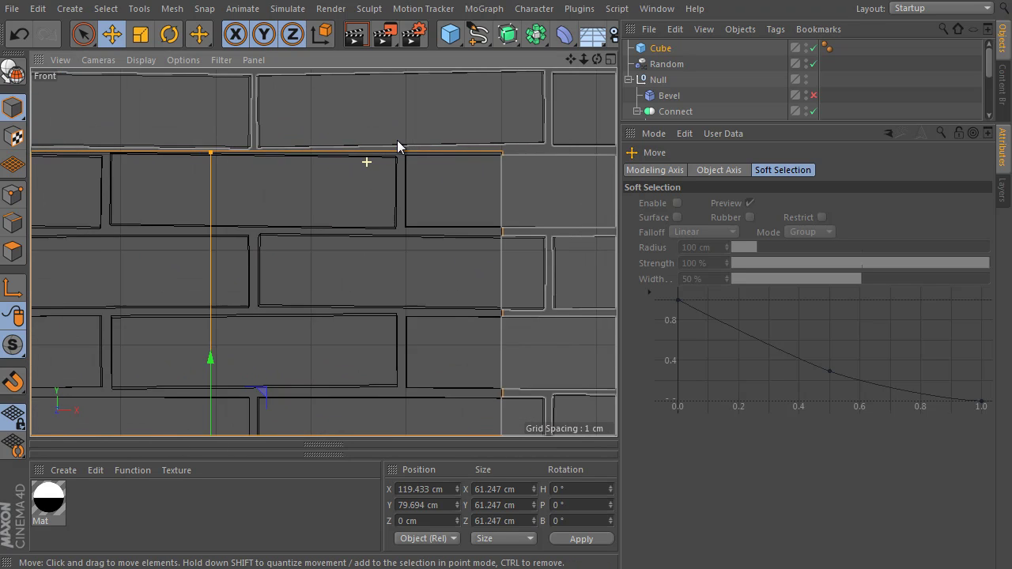
scroll(401, 141, down, 8)
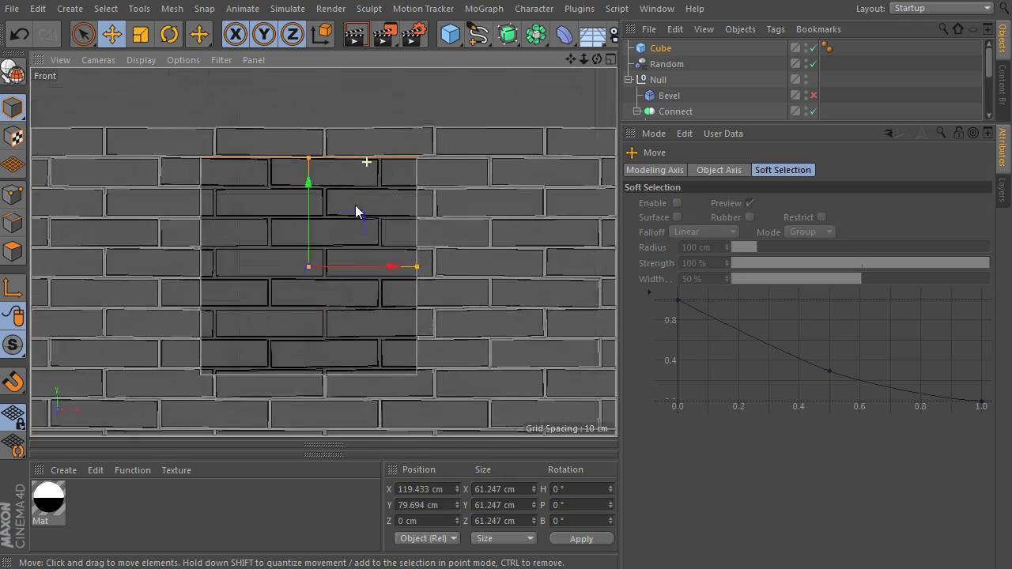
Step: Place the Connect object inside a Boole and nest the cube below it to cut a window opening through the wall
key(F1)
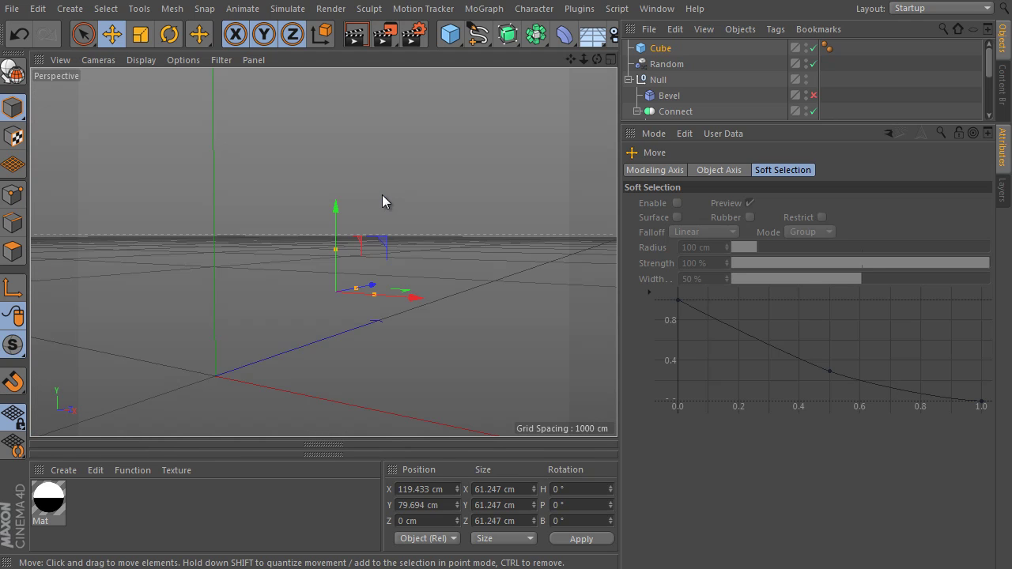
scroll(426, 219, up, 2)
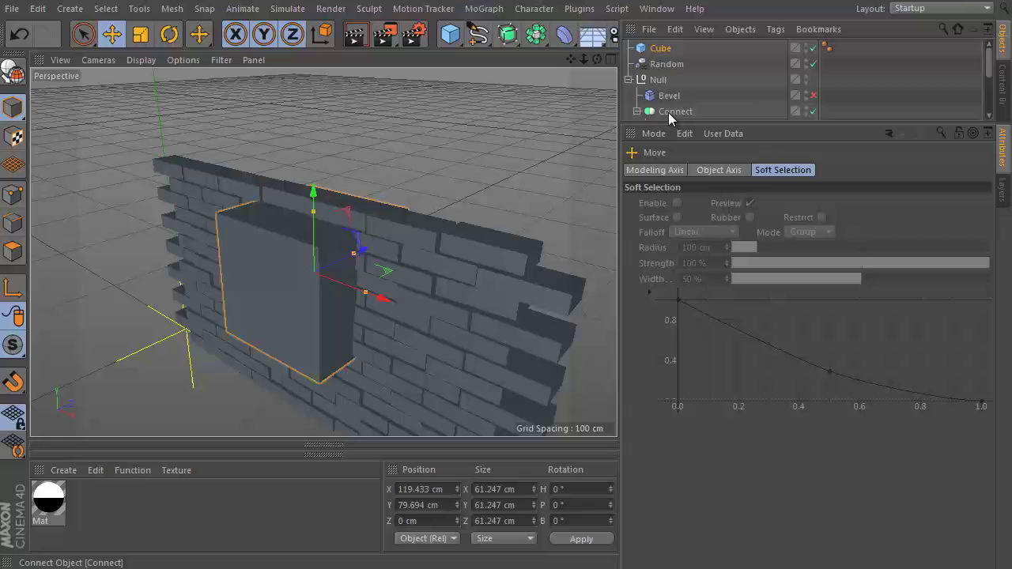
click(680, 114)
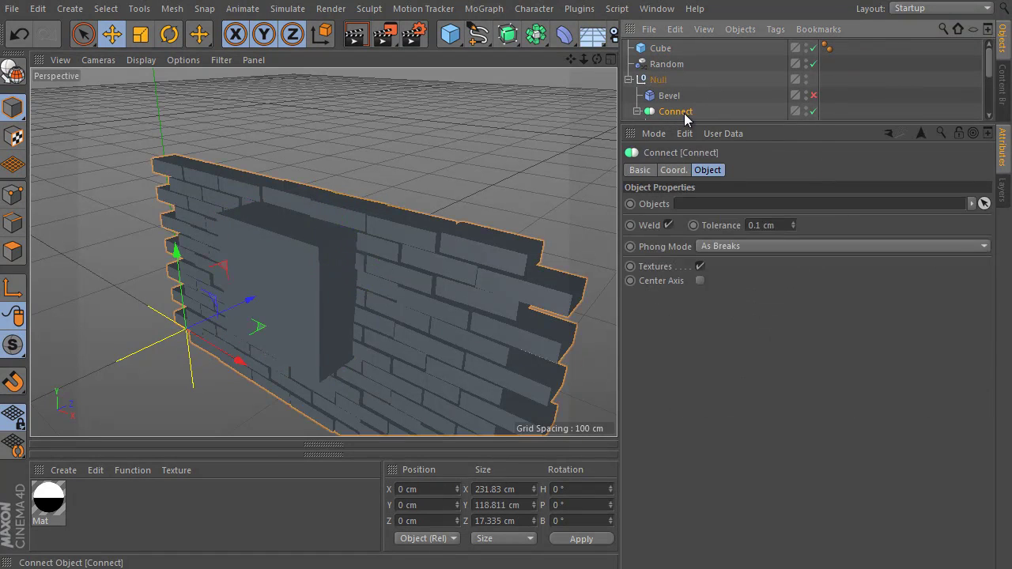
click(536, 35)
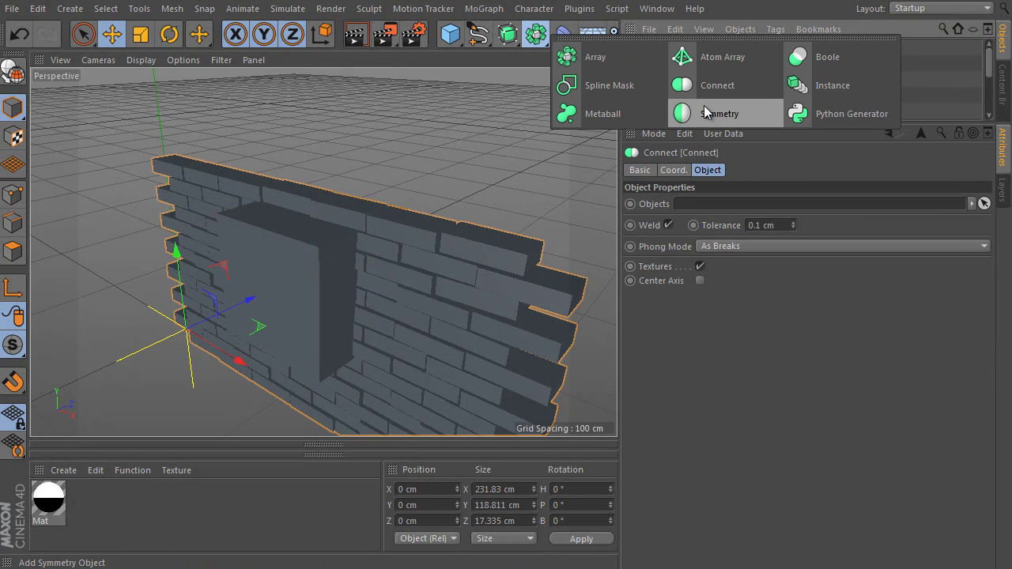
click(798, 55)
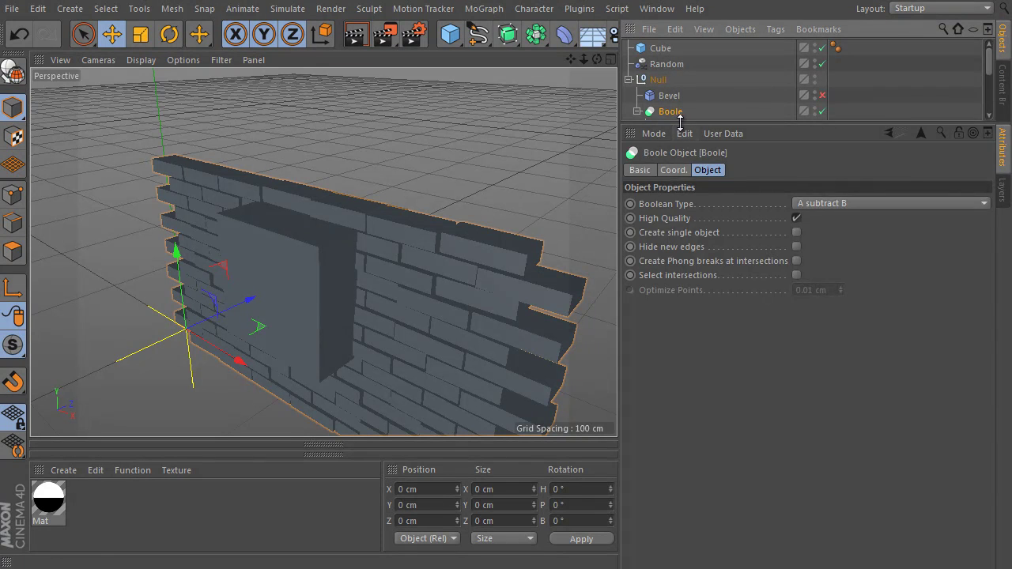
drag(680, 124, 681, 216)
click(646, 127)
drag(662, 54, 680, 131)
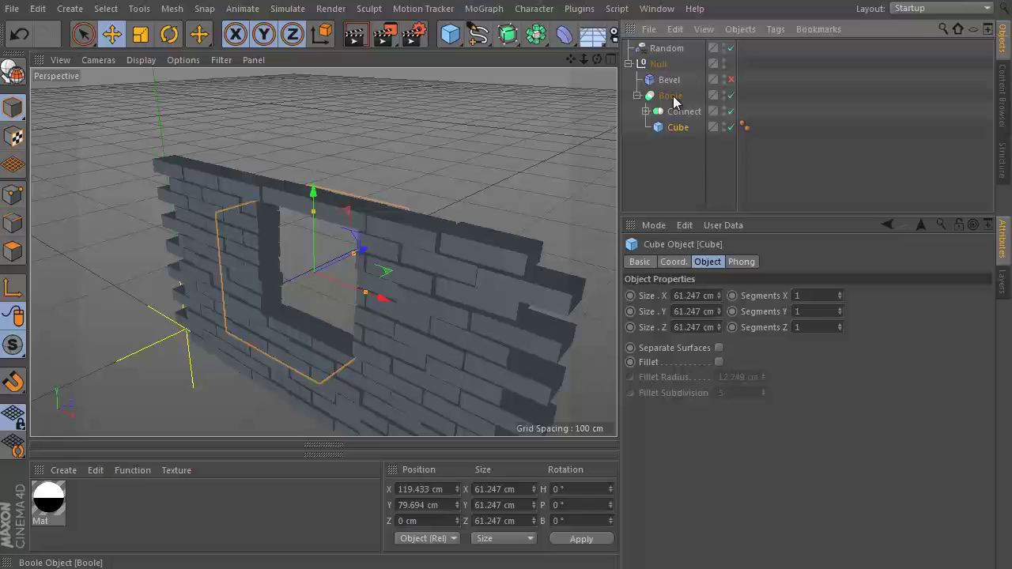
Step: Enable Create single object on the Boole and turn the Bevel deformer back on
click(673, 96)
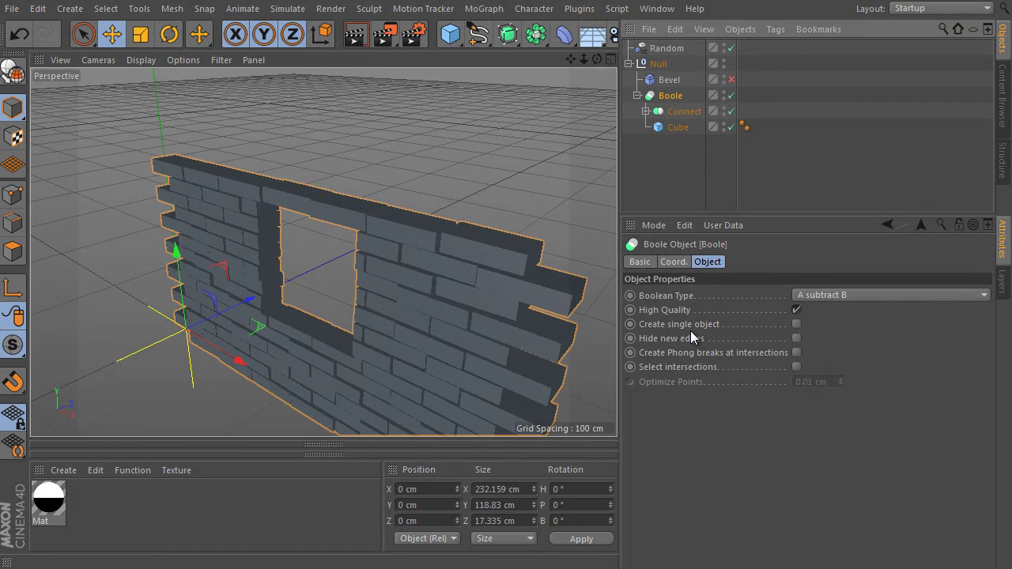
click(796, 325)
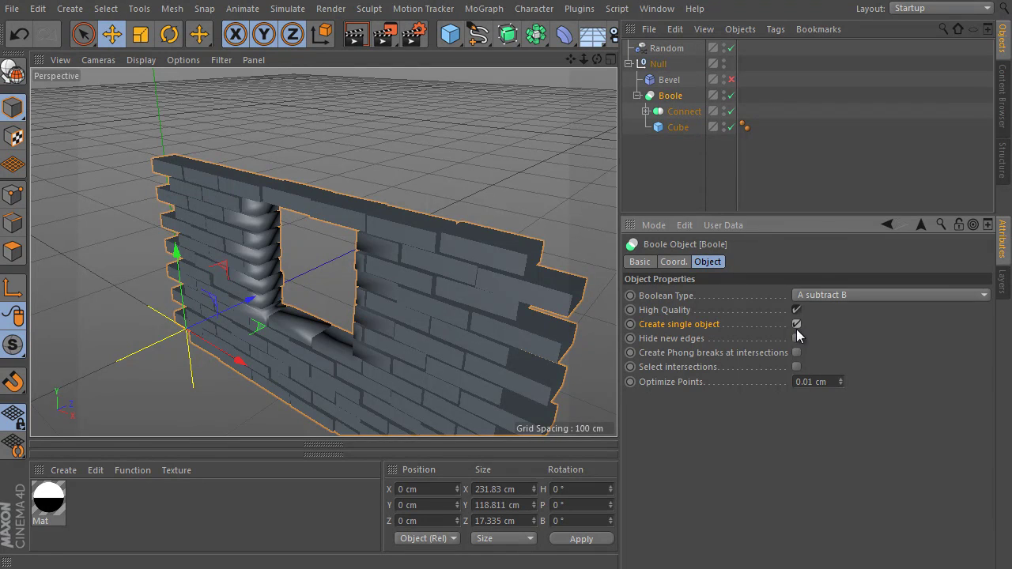
click(669, 82)
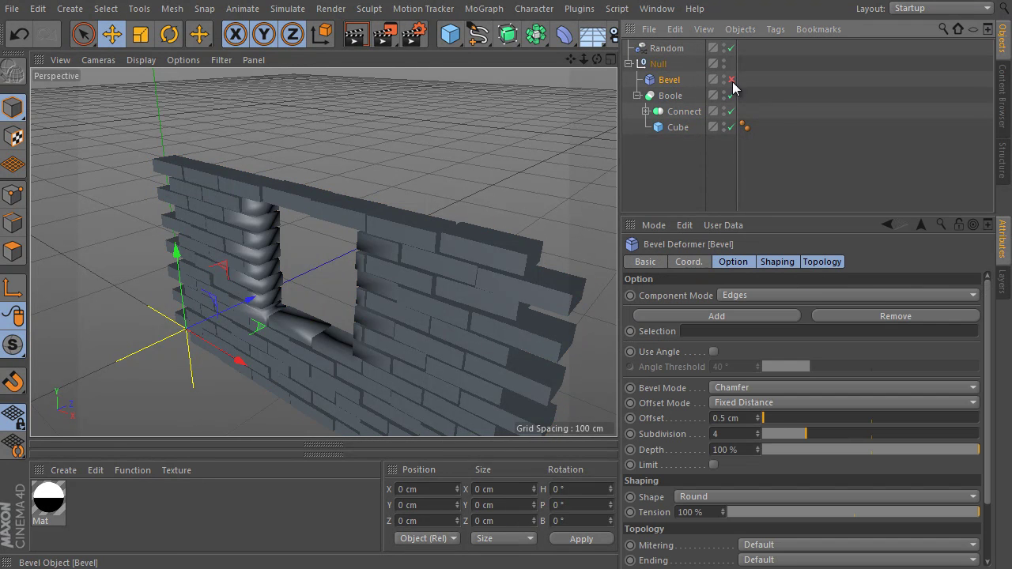
click(731, 81)
Step: Examine the bevelled brick edges around the window opening from several angles
alt+drag(316, 288, 519, 205)
alt+right_drag(235, 351, 296, 327)
scroll(296, 328, down, 8)
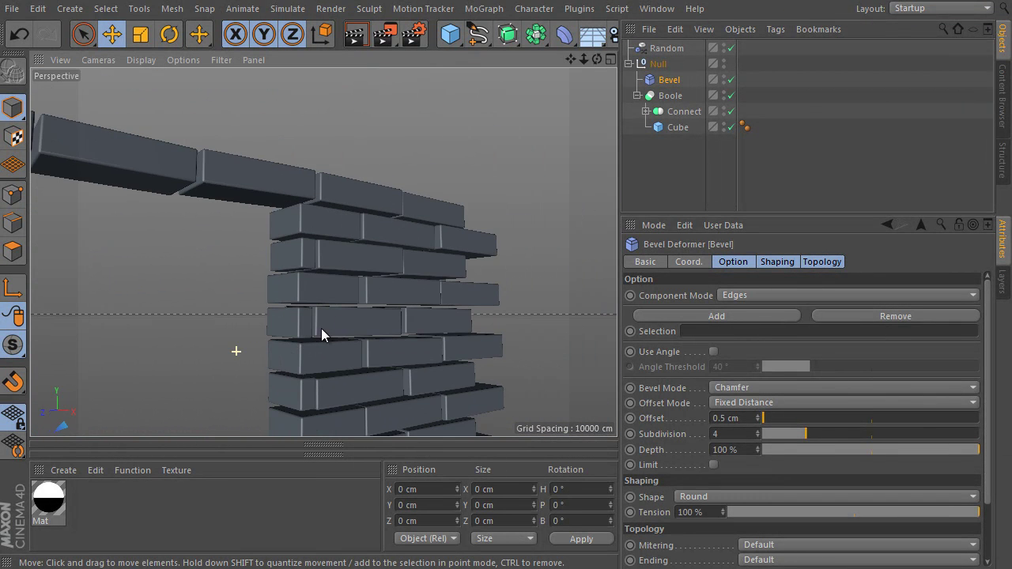
alt+drag(320, 340, 316, 288)
alt+right_drag(327, 273, 338, 293)
alt+middle_drag(338, 294, 369, 254)
alt+drag(412, 228, 414, 217)
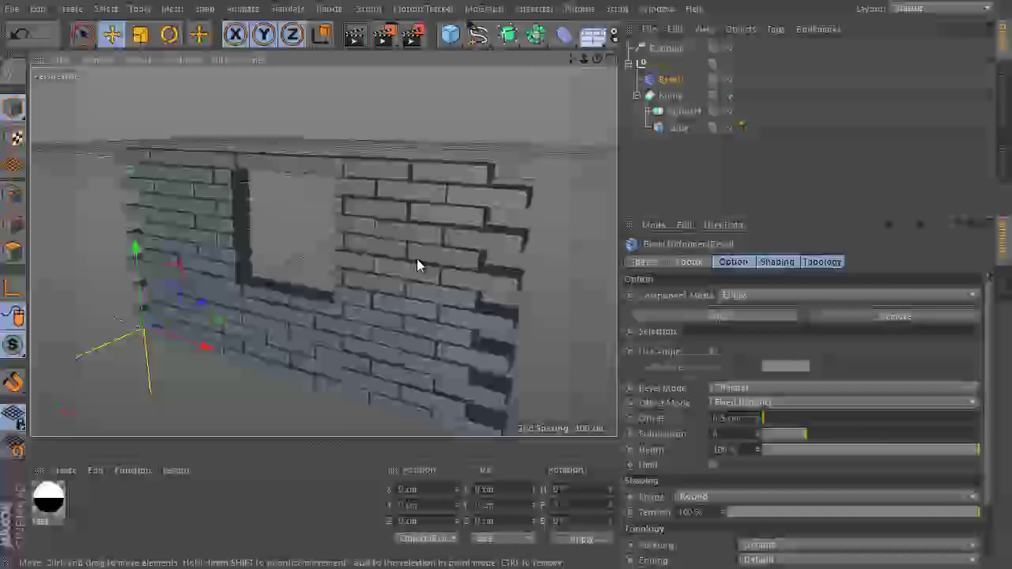
alt+drag(406, 233, 481, 156)
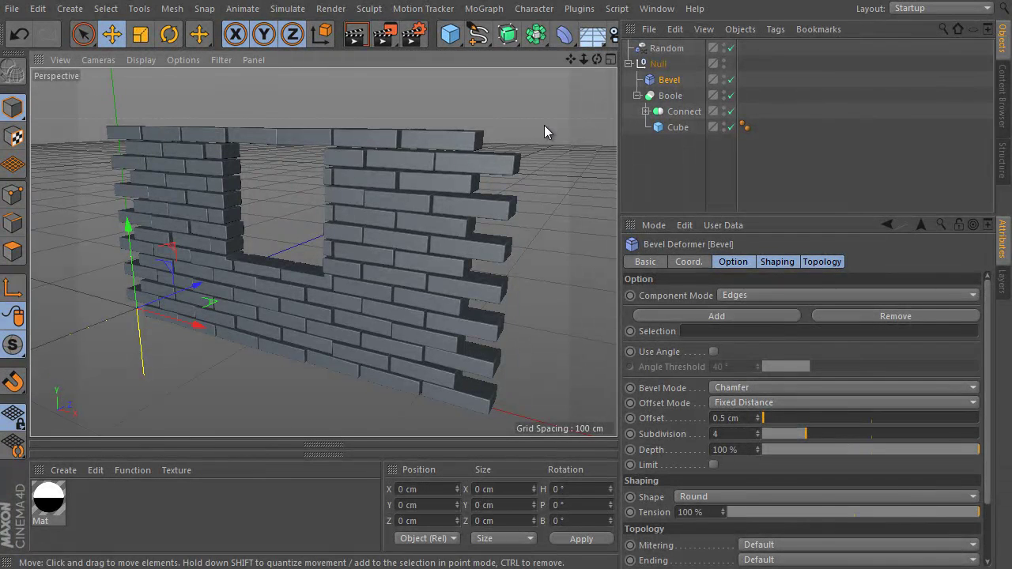
Step: Set the offset movement of the Simple Pavement - Brick Wall object to 106 %
click(645, 111)
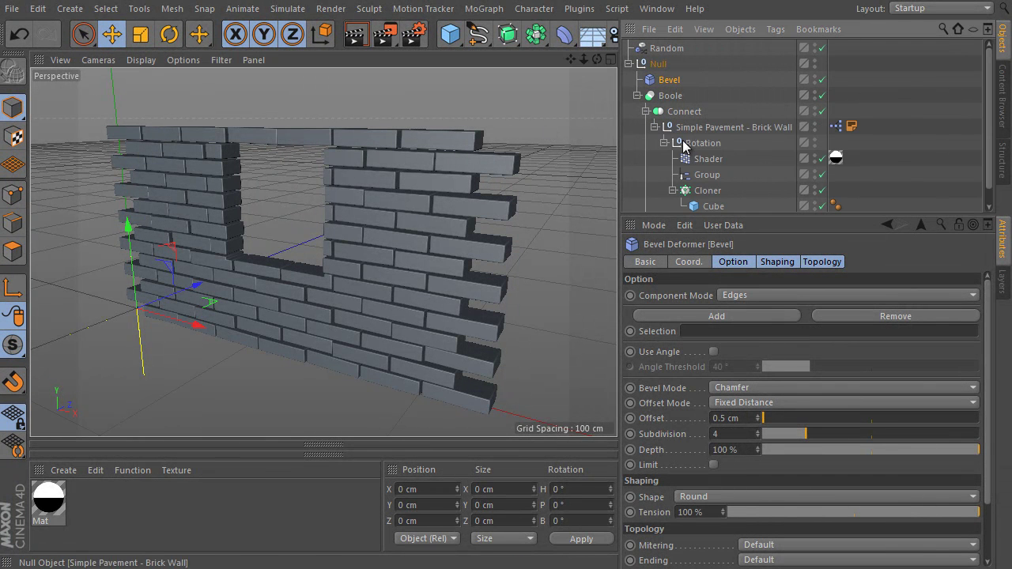
click(712, 127)
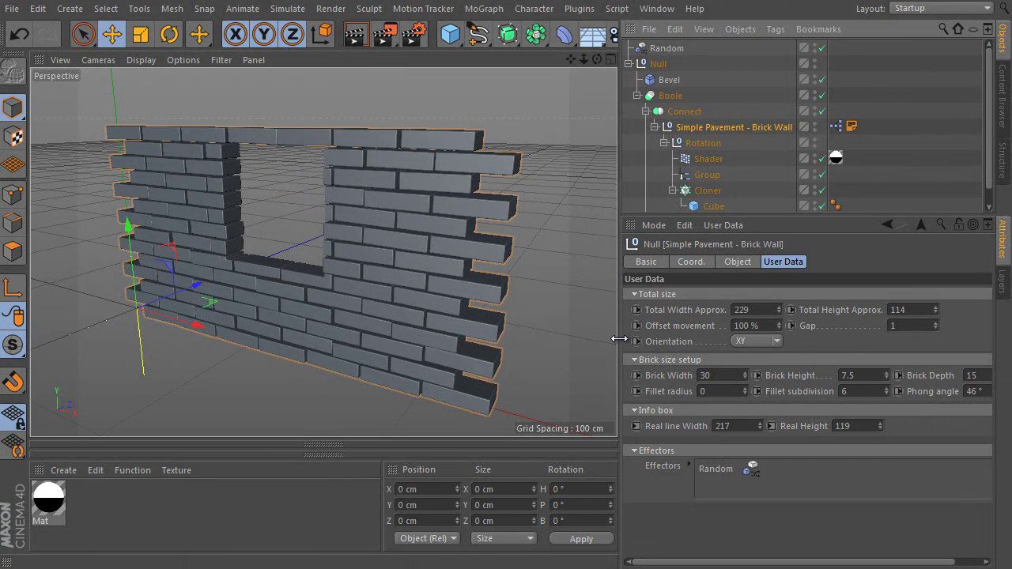
drag(619, 338, 575, 341)
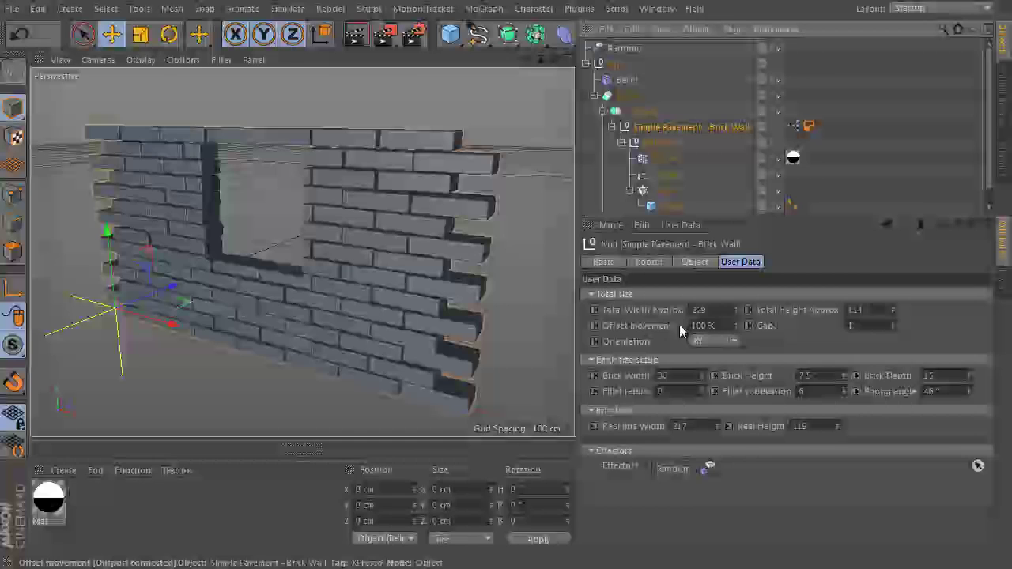
drag(737, 327, 765, 337)
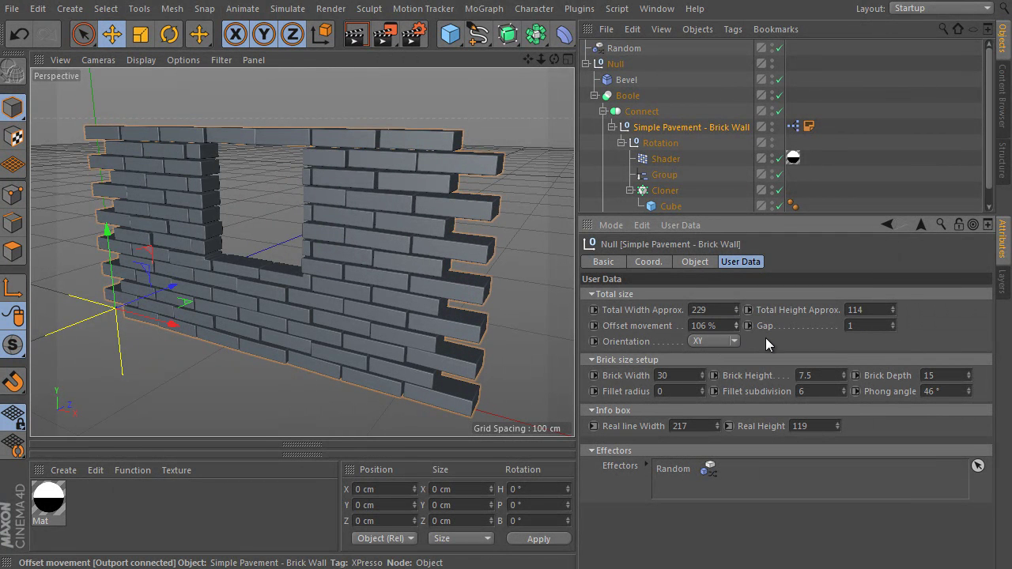
Step: Nudge the brick gap and return it to 1, and set the fillet subdivision to 0
click(892, 329)
click(892, 324)
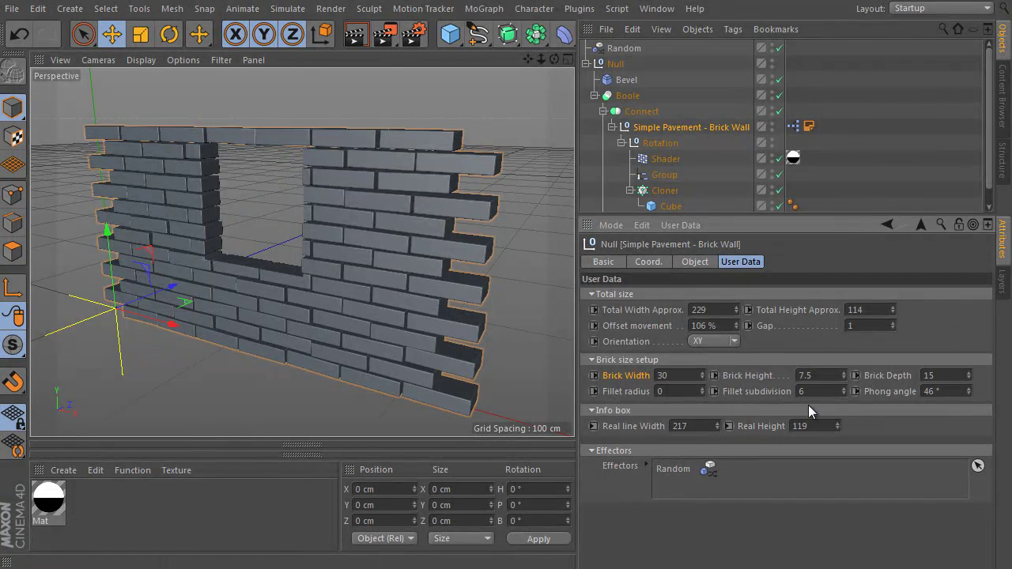
click(843, 388)
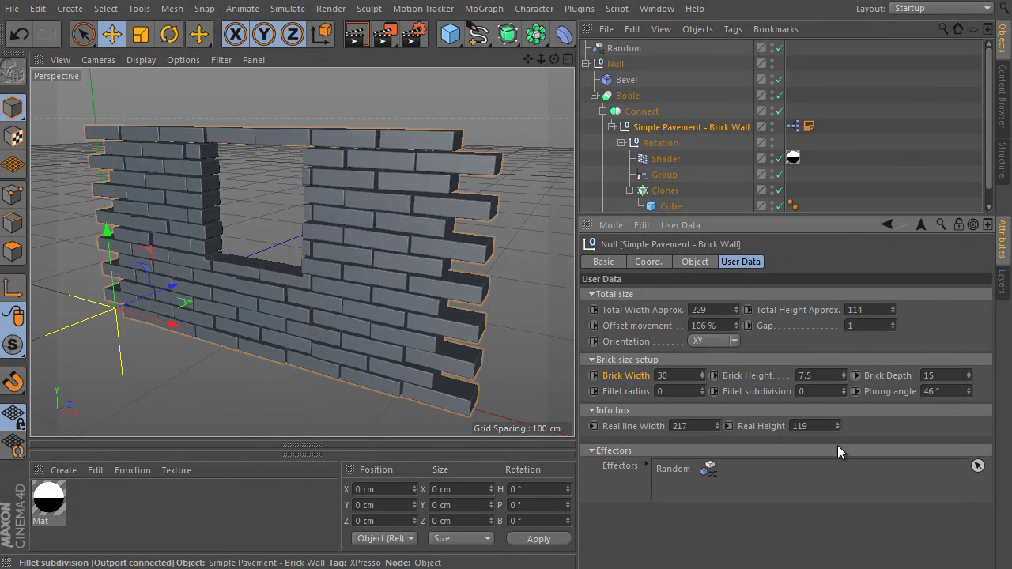